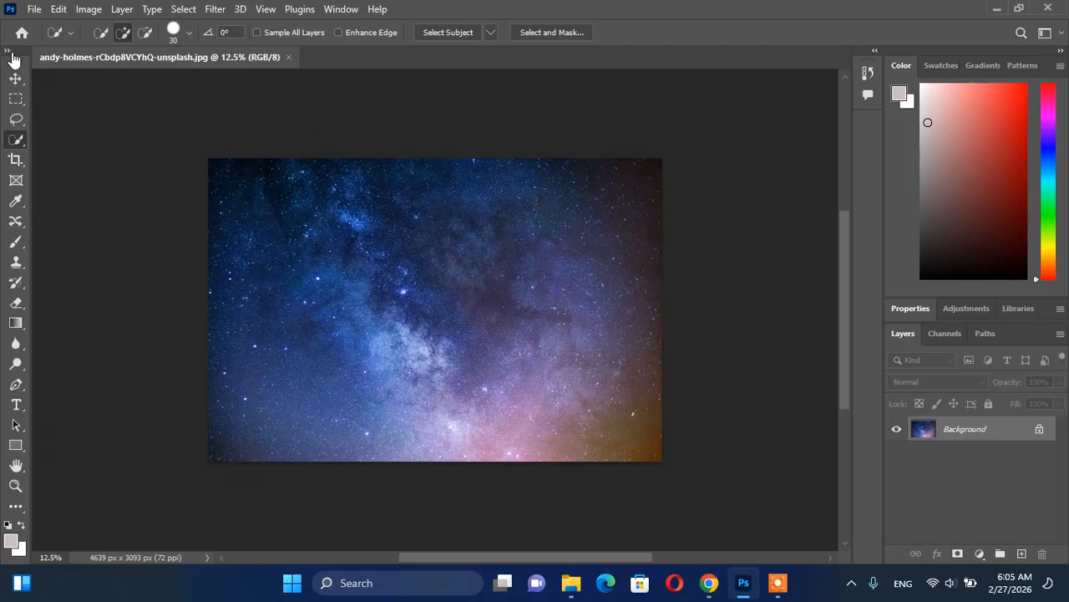
- Activate the Move tool and bring up the dialog for opening image files from the home screen
{"action": "left_click", "coordinate": [15, 77]}
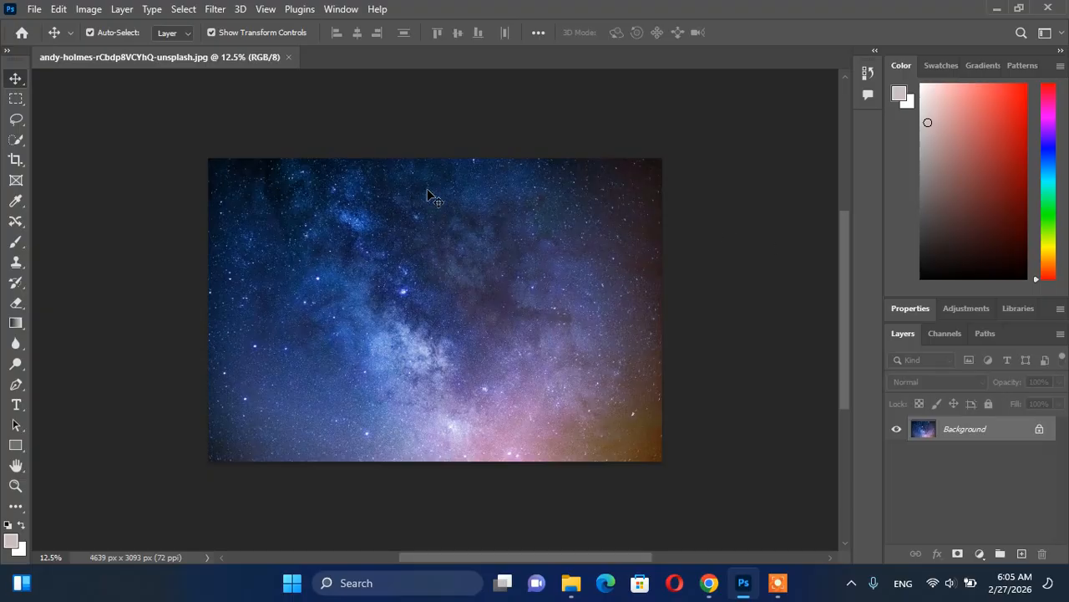
{"action": "left_click", "coordinate": [16, 36]}
{"action": "left_click", "coordinate": [58, 152]}
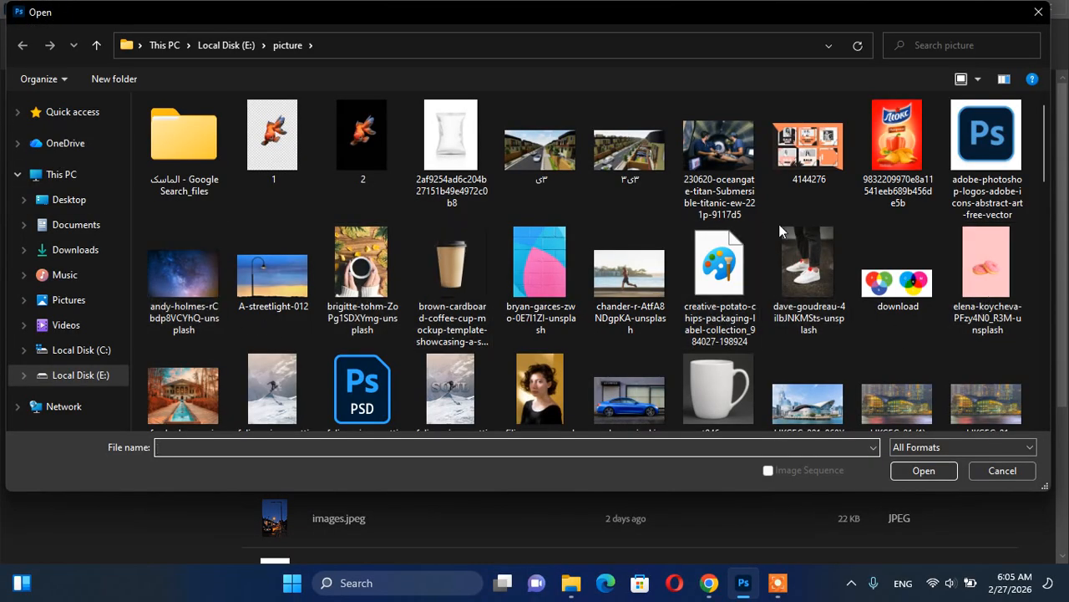
{"action": "left_click", "coordinate": [541, 255]}
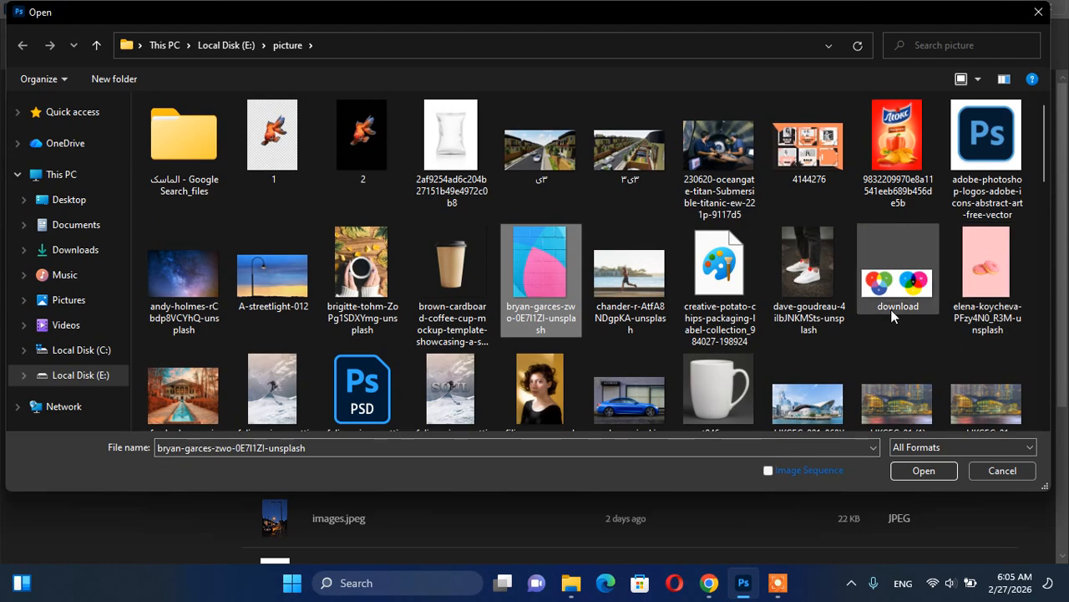
{"action": "left_click", "coordinate": [987, 268], "text": "ctrl"}
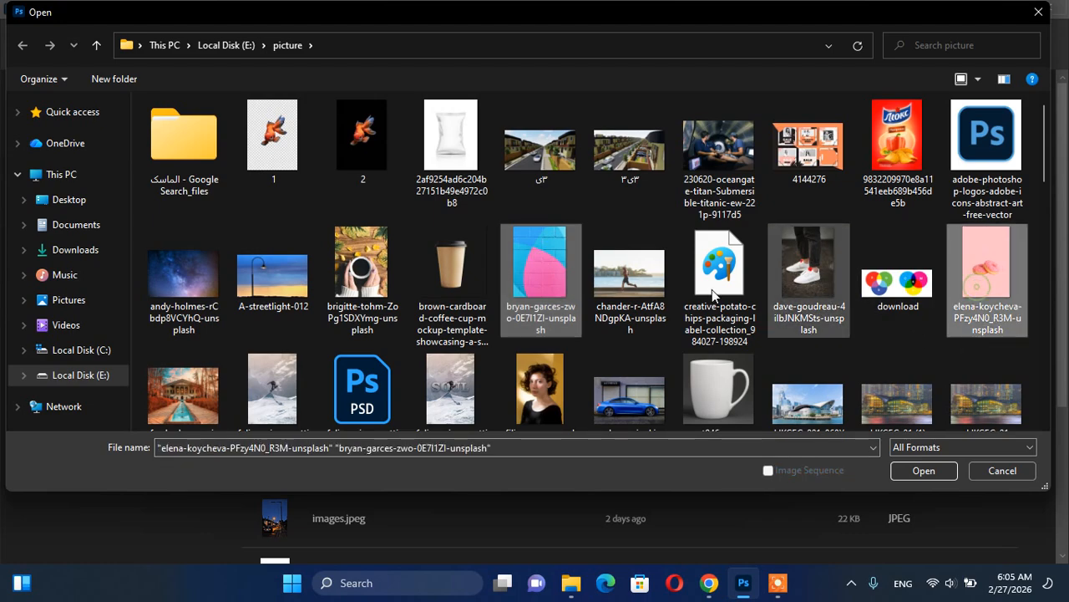
{"action": "left_click", "coordinate": [338, 276], "text": "ctrl"}
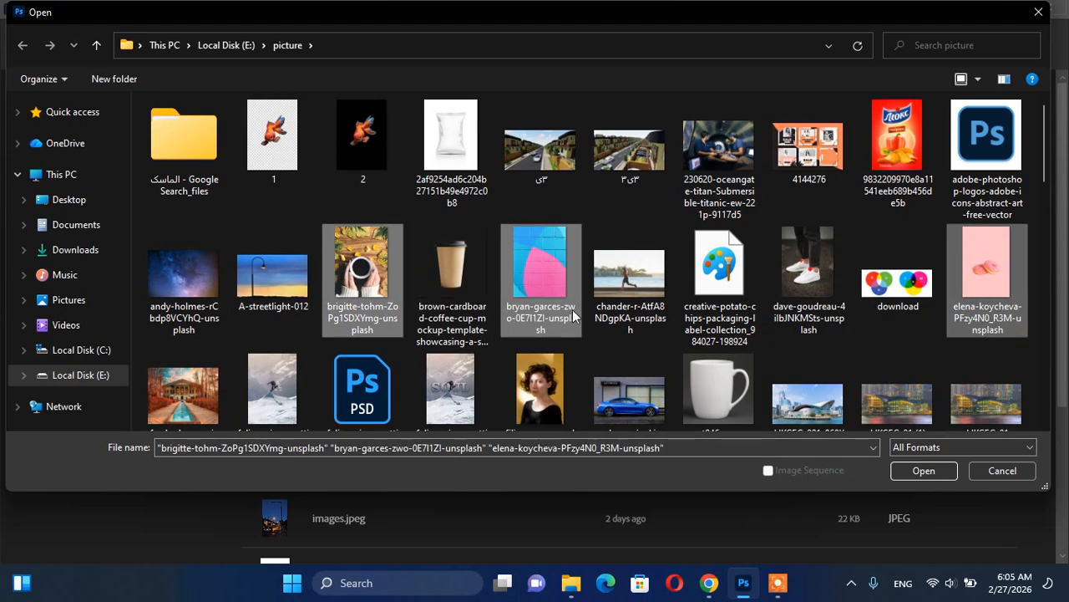
{"action": "scroll", "coordinate": [589, 316], "scroll_direction": "down", "scroll_amount": 1}
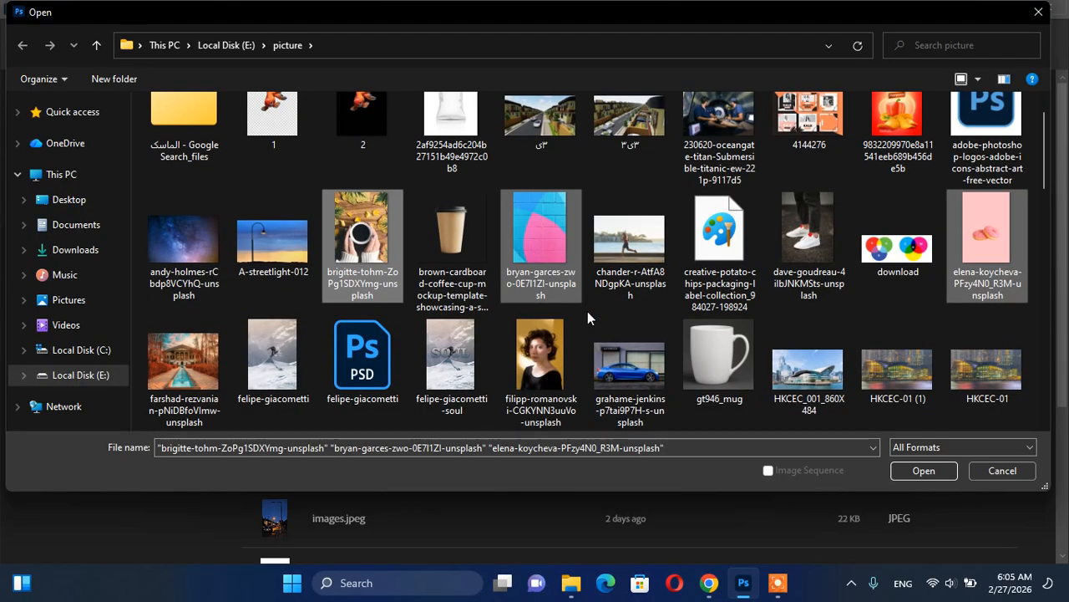
- Find and select the image of the green sneaker on an orange background in the picture folder
{"action": "scroll", "coordinate": [587, 311], "scroll_direction": "down", "scroll_amount": 5}
{"action": "scroll", "coordinate": [587, 311], "scroll_direction": "up", "scroll_amount": 4}
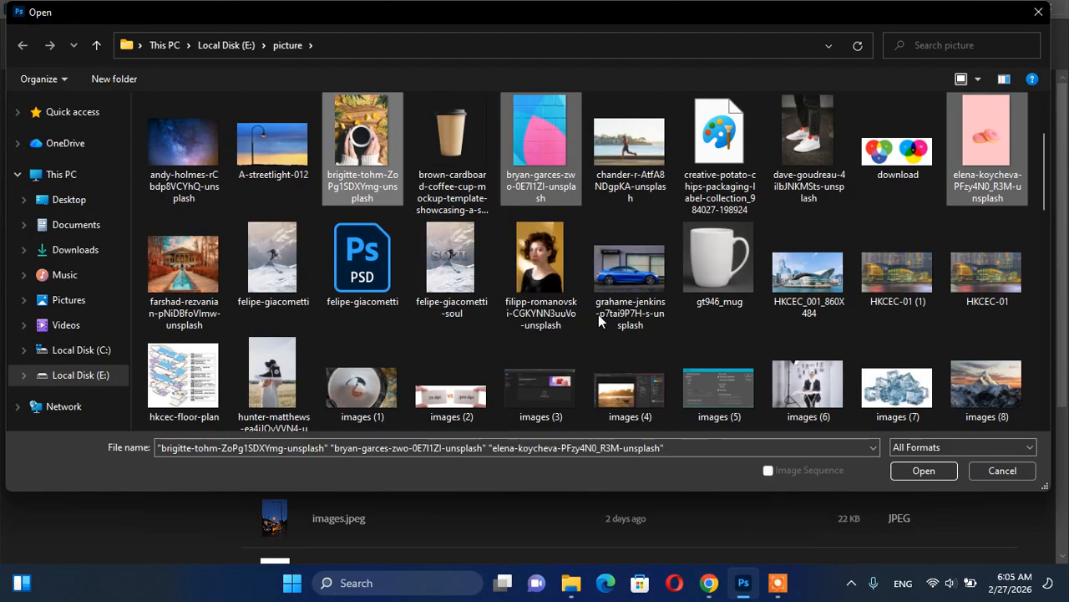
{"action": "scroll", "coordinate": [668, 277], "scroll_direction": "down", "scroll_amount": 3}
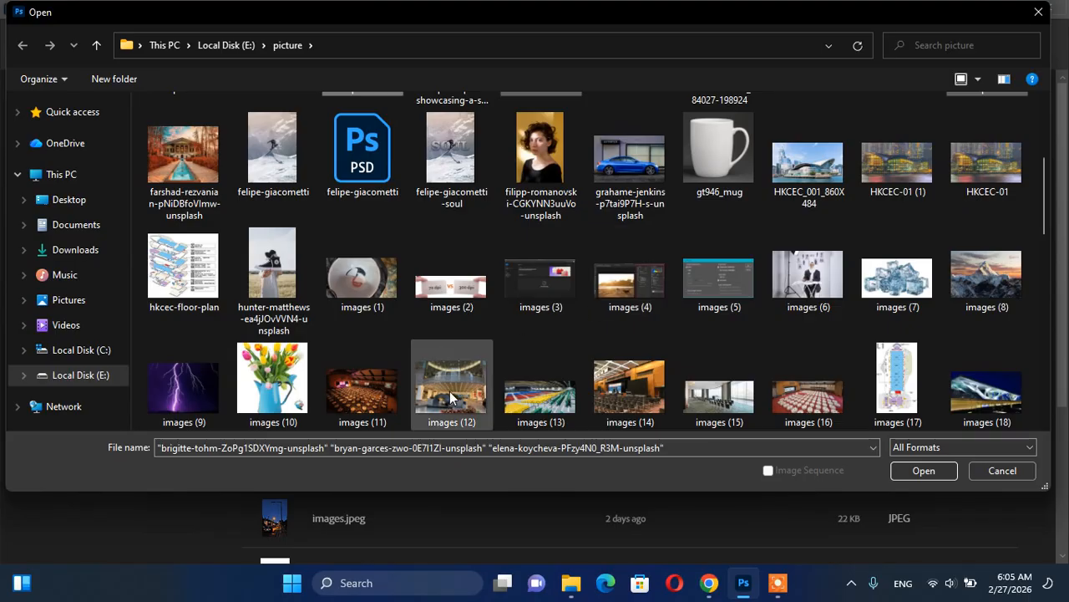
{"action": "scroll", "coordinate": [450, 391], "scroll_direction": "down", "scroll_amount": 5}
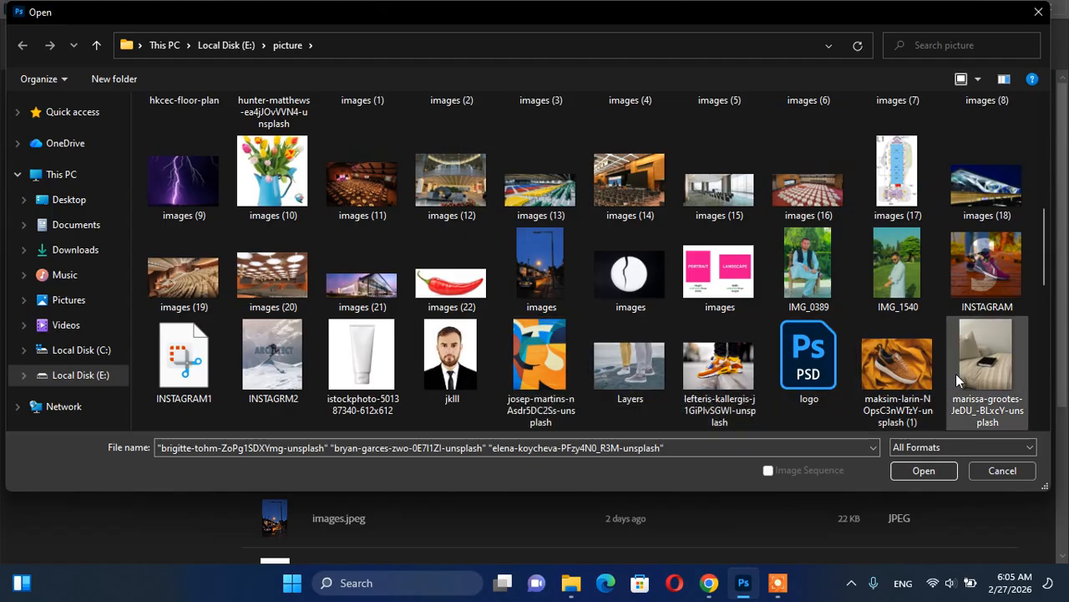
{"action": "scroll", "coordinate": [974, 368], "scroll_direction": "down", "scroll_amount": 5}
{"action": "scroll", "coordinate": [782, 323], "scroll_direction": "down", "scroll_amount": 3}
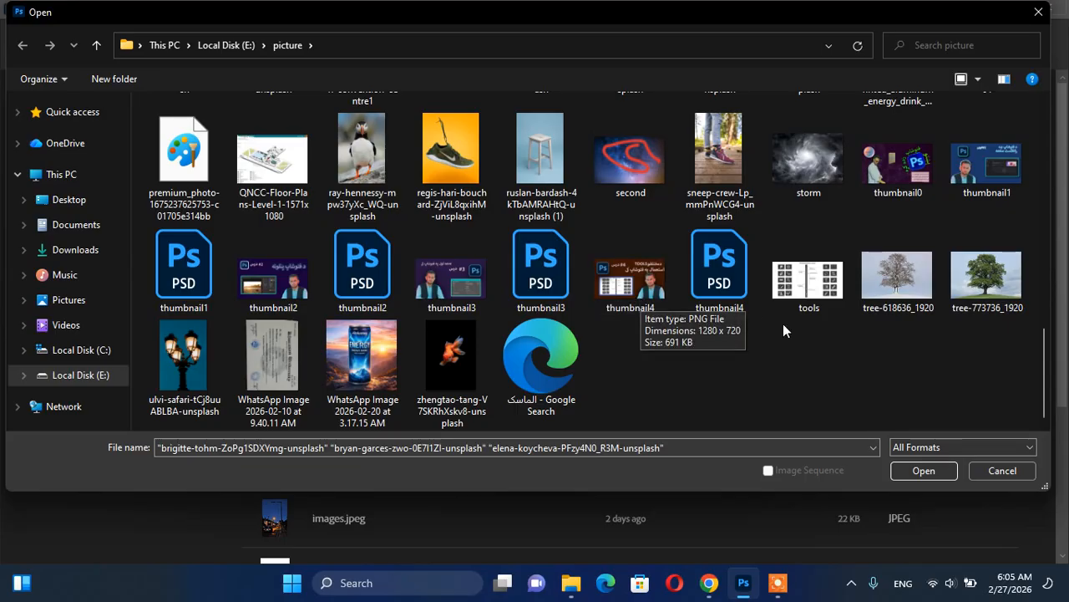
{"action": "scroll", "coordinate": [919, 333], "scroll_direction": "up", "scroll_amount": 2}
{"action": "scroll", "coordinate": [615, 332], "scroll_direction": "up", "scroll_amount": 4}
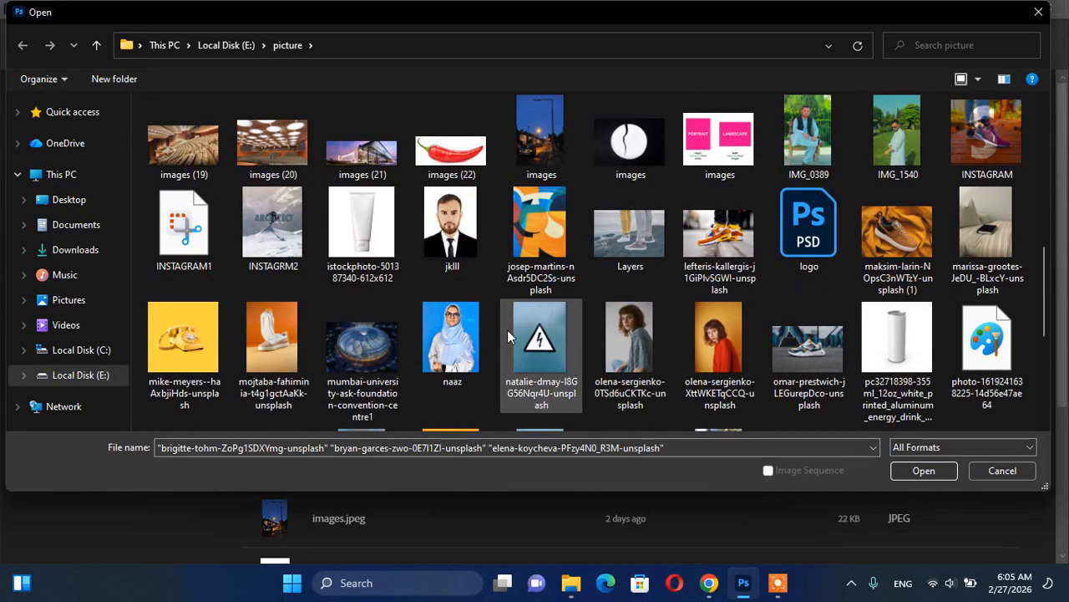
{"action": "scroll", "coordinate": [472, 332], "scroll_direction": "down", "scroll_amount": 3}
{"action": "left_click", "coordinate": [445, 262]}
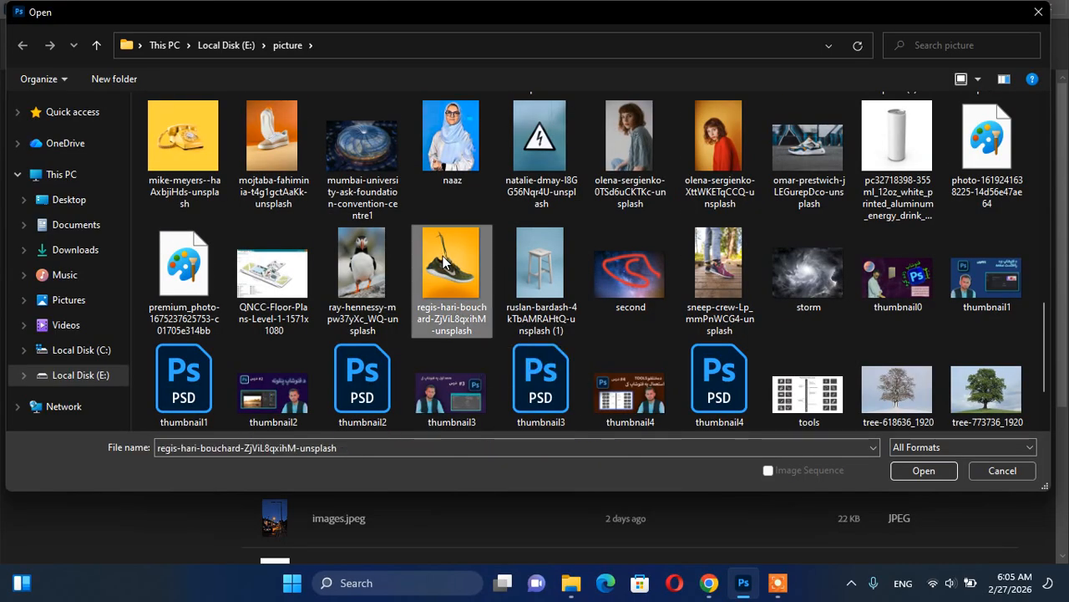
{"action": "scroll", "coordinate": [499, 281], "scroll_direction": "up", "scroll_amount": 1, "text": "ctrl"}
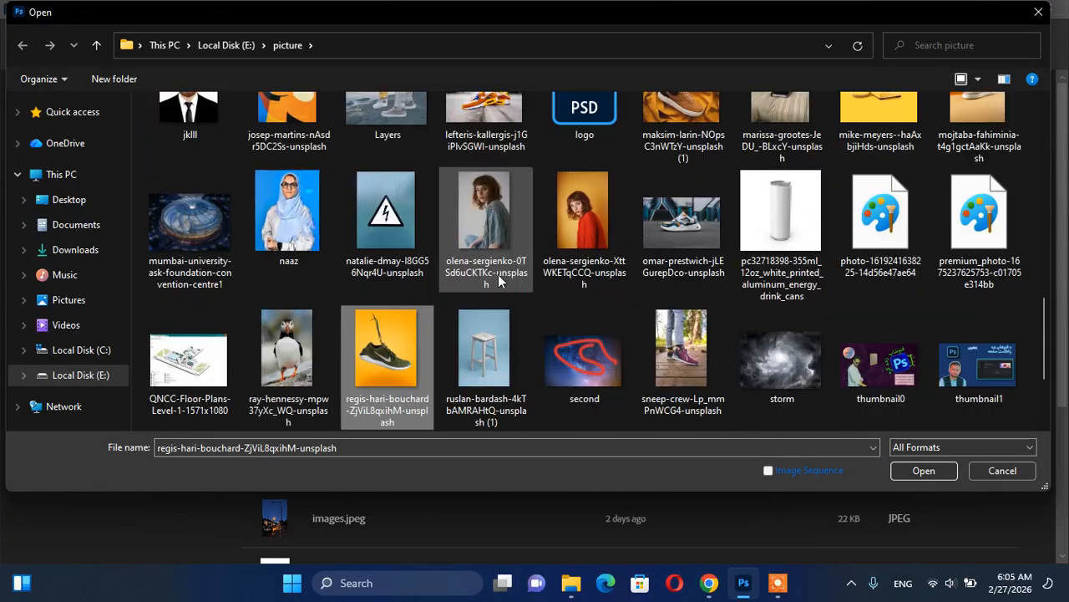
- Add the pink-and-blue brick wall, coffee cup and white sneakers images to the selection and open all four
{"action": "scroll", "coordinate": [545, 293], "scroll_direction": "down", "scroll_amount": 2}
{"action": "scroll", "coordinate": [545, 292], "scroll_direction": "up", "scroll_amount": 5}
{"action": "scroll", "coordinate": [544, 292], "scroll_direction": "up", "scroll_amount": 10}
{"action": "left_click", "coordinate": [703, 310], "text": "ctrl"}
{"action": "left_click", "coordinate": [482, 277], "text": "ctrl"}
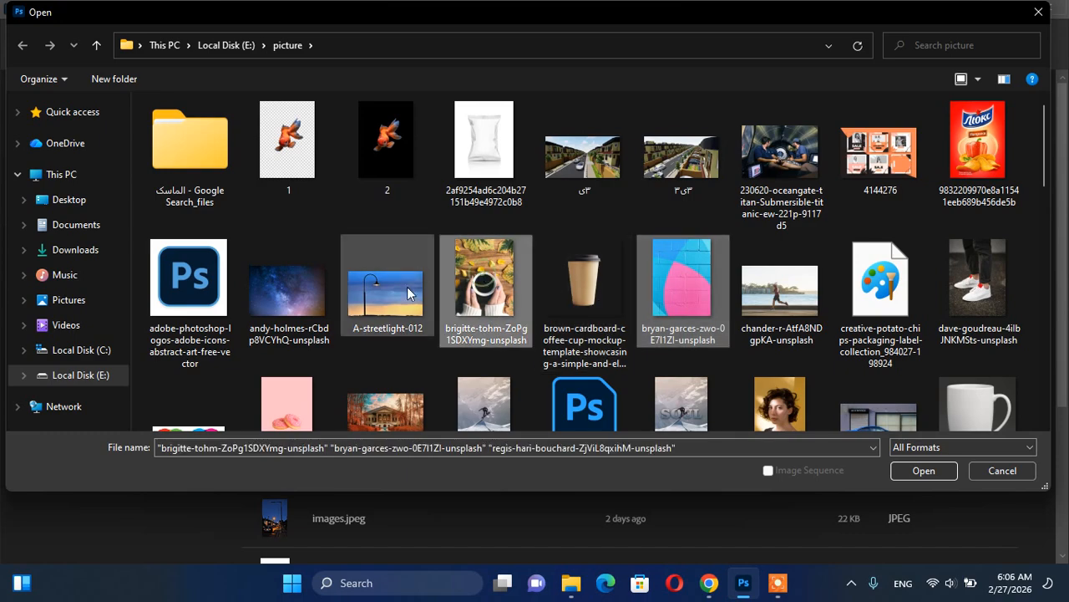
{"action": "left_click", "coordinate": [967, 301], "text": "ctrl"}
{"action": "left_click", "coordinate": [923, 469]}
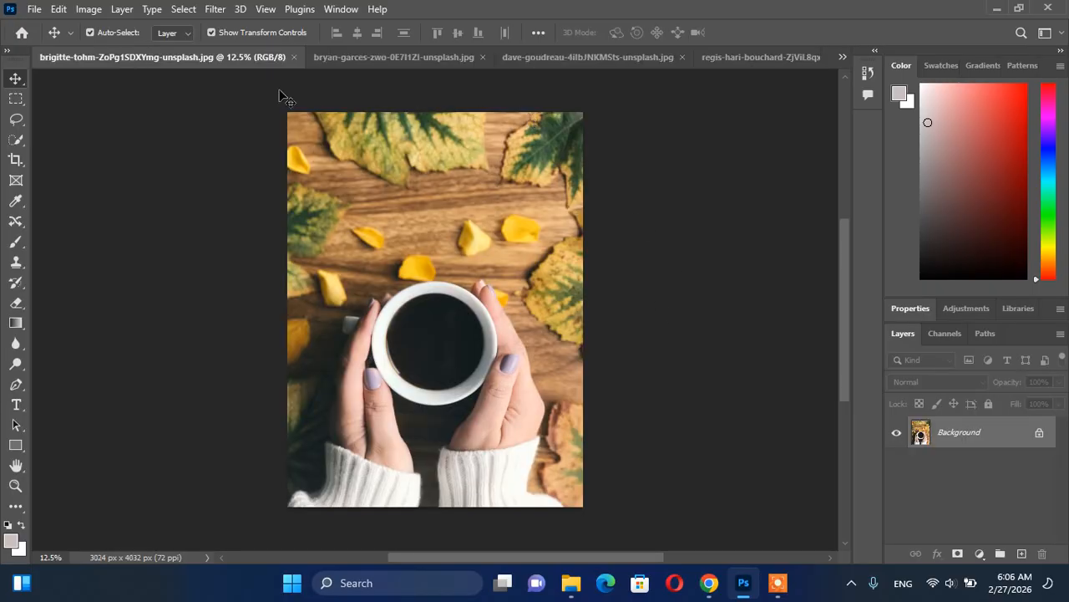
- Look through the brick wall, white sneakers and green sneaker documents, ending on the galaxy image
{"action": "left_click", "coordinate": [429, 57]}
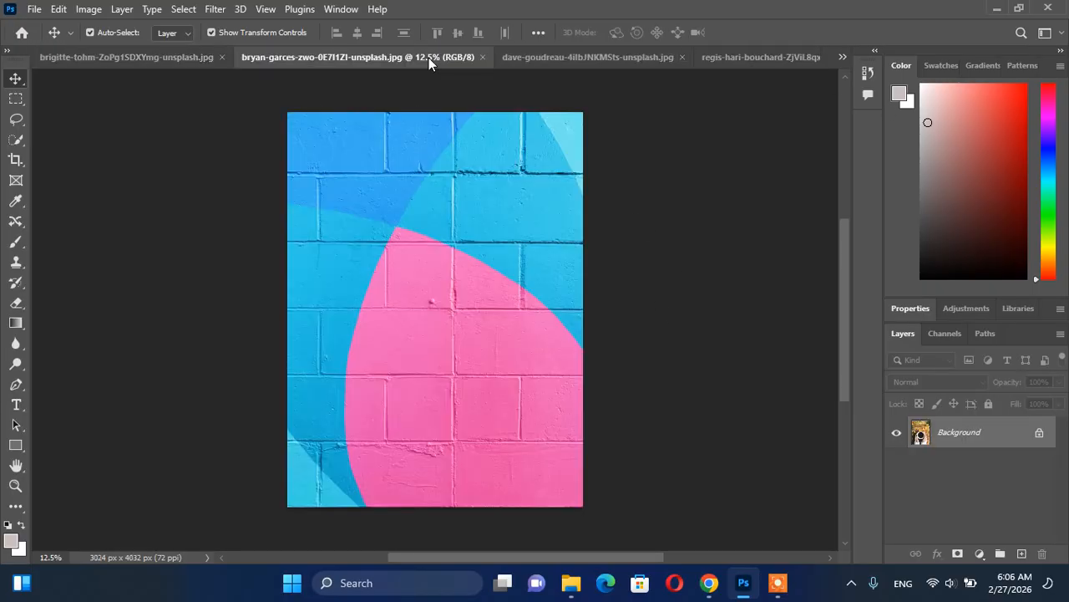
{"action": "left_click", "coordinate": [559, 61]}
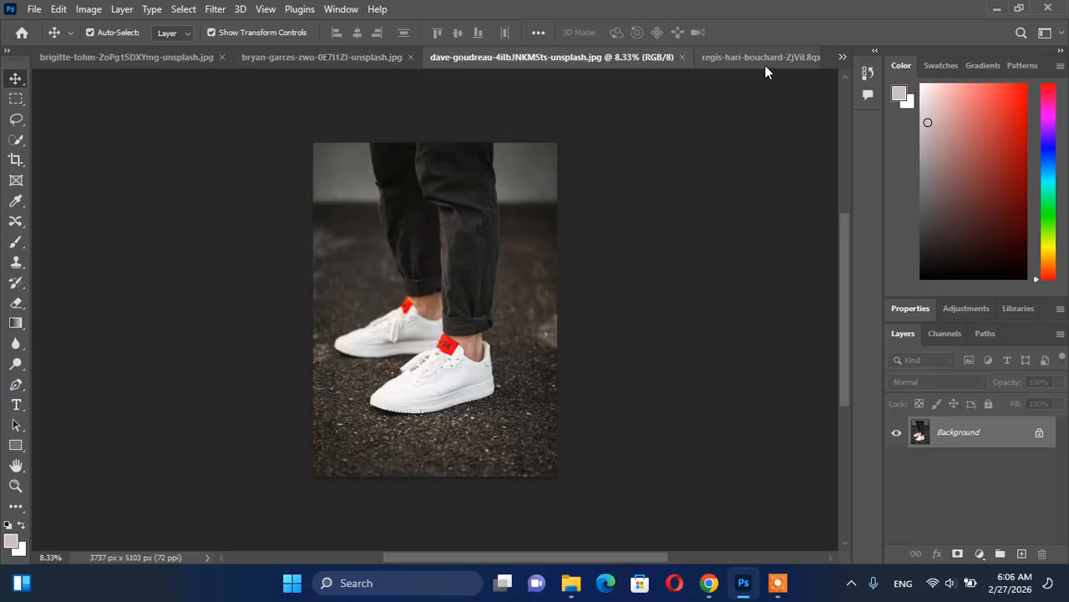
{"action": "left_click", "coordinate": [764, 66]}
{"action": "left_click", "coordinate": [842, 59]}
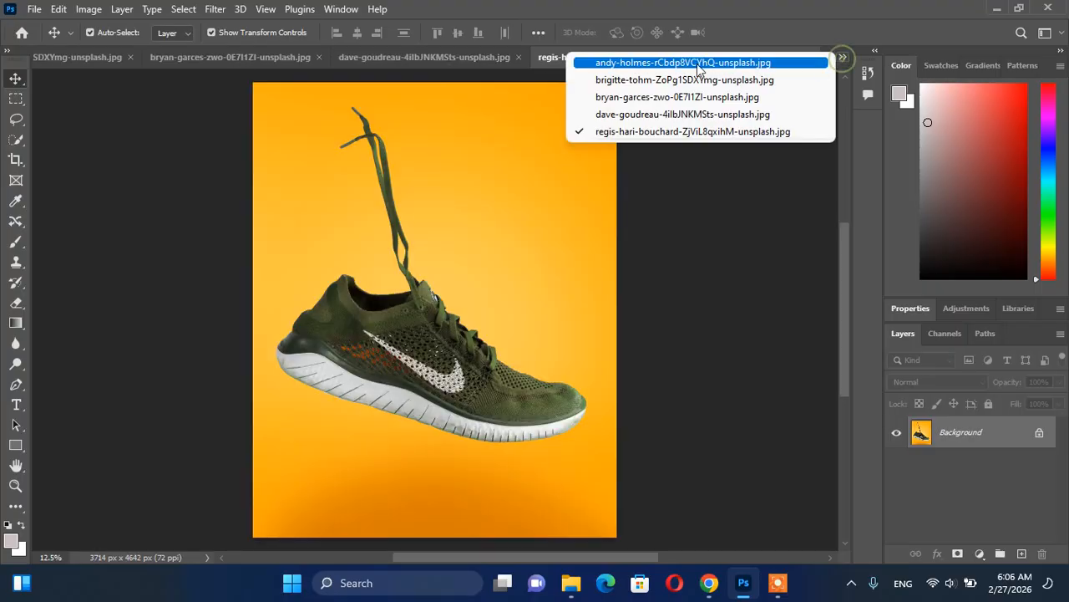
{"action": "left_click", "coordinate": [635, 69]}
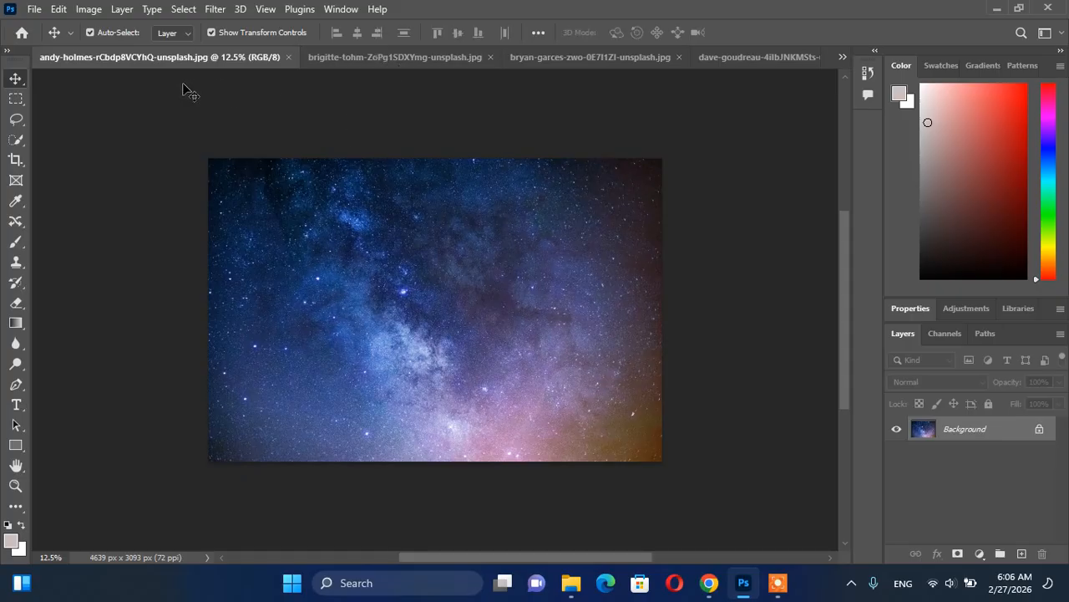
- Close the coffee cup document
{"action": "left_click", "coordinate": [437, 57]}
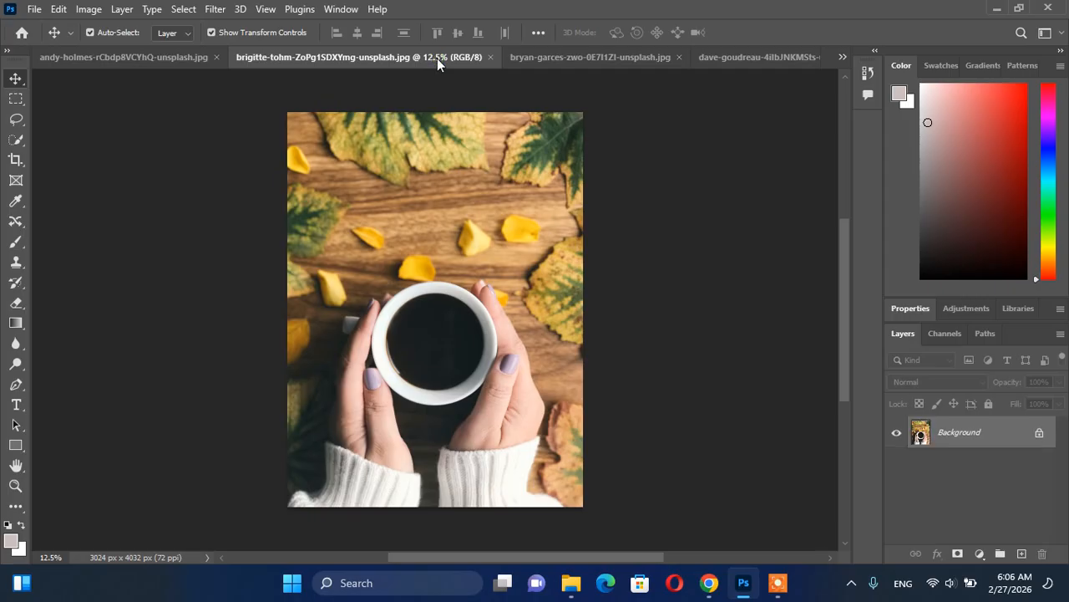
{"action": "left_click", "coordinate": [489, 57]}
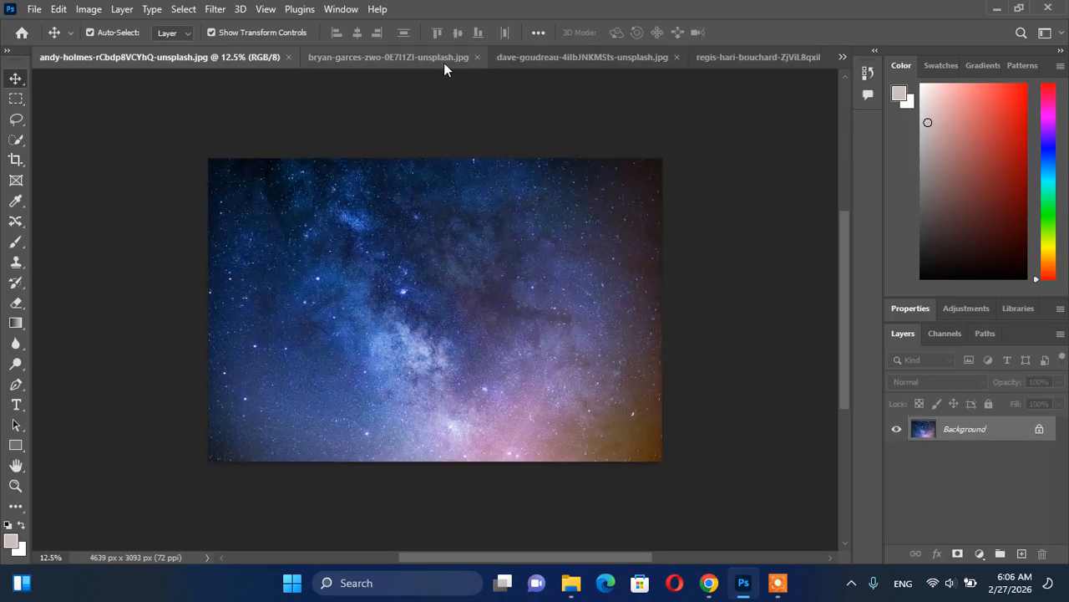
- Convert the brick wall image's background to a normal layer and shift it toward the canvas's upper-left corner
{"action": "left_click", "coordinate": [368, 57]}
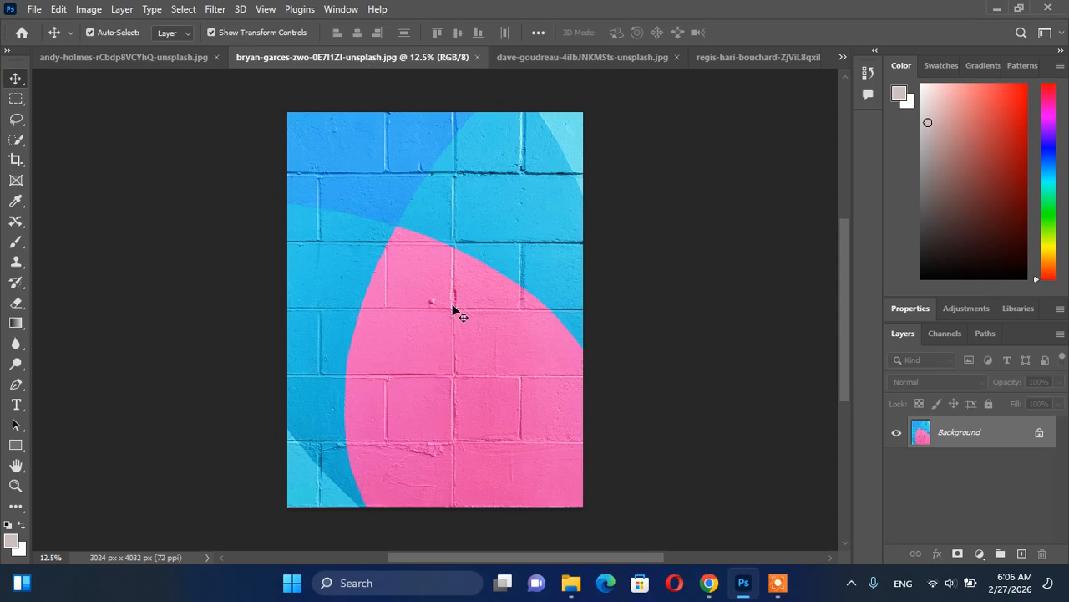
{"action": "left_click_drag", "start_coordinate": [425, 292], "coordinate": [345, 216]}
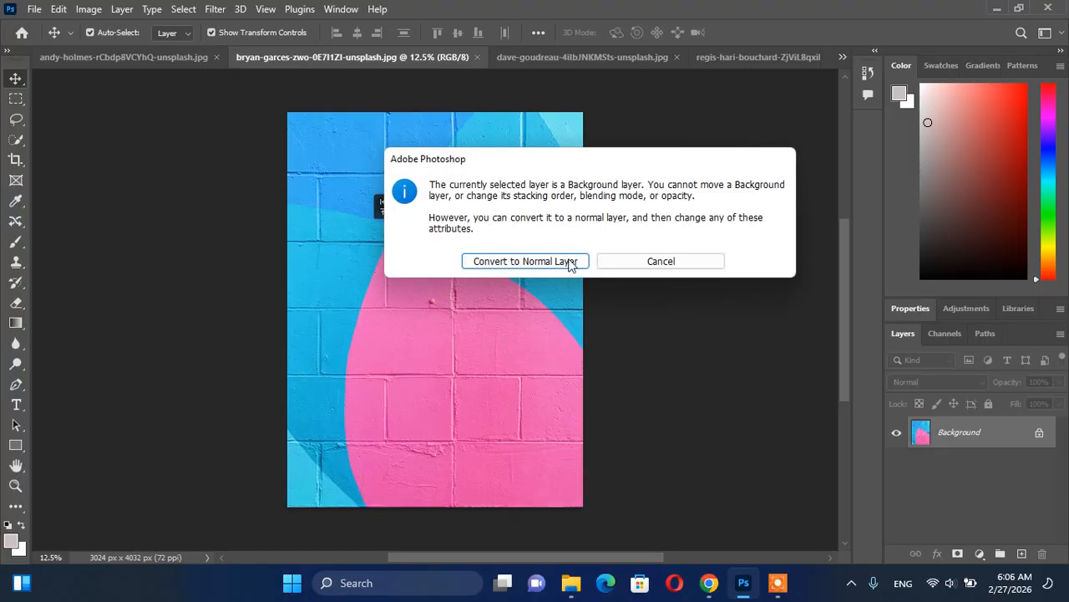
{"action": "left_click", "coordinate": [518, 266]}
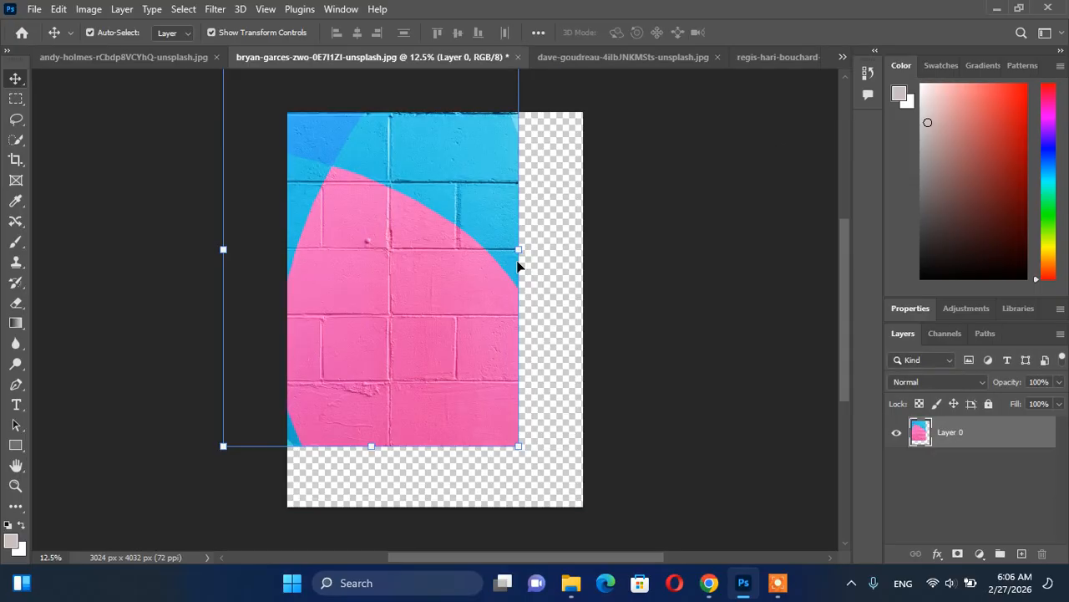
- Copy the brick wall layer into the galaxy document with the Move tool
{"action": "left_click_drag", "start_coordinate": [382, 310], "coordinate": [271, 239]}
{"action": "left_click_drag", "start_coordinate": [328, 358], "coordinate": [327, 357]}
- Scale the brick wall layer to about 36% and place it near the galaxy image's left edge
{"action": "scroll", "coordinate": [334, 287], "scroll_direction": "up", "scroll_amount": 1}
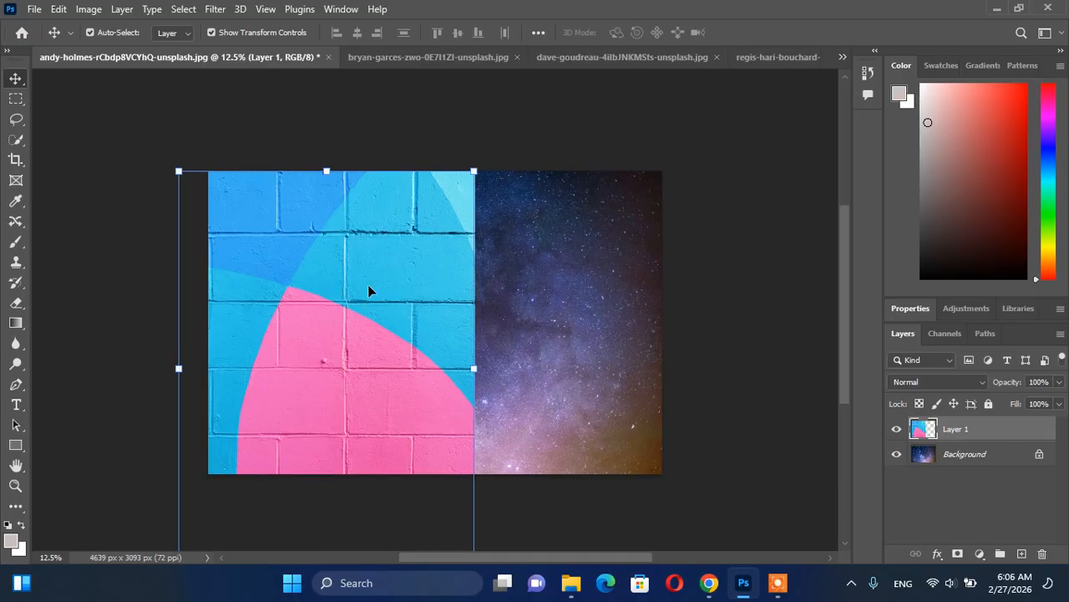
{"action": "scroll", "coordinate": [356, 298], "scroll_direction": "down", "scroll_amount": 4}
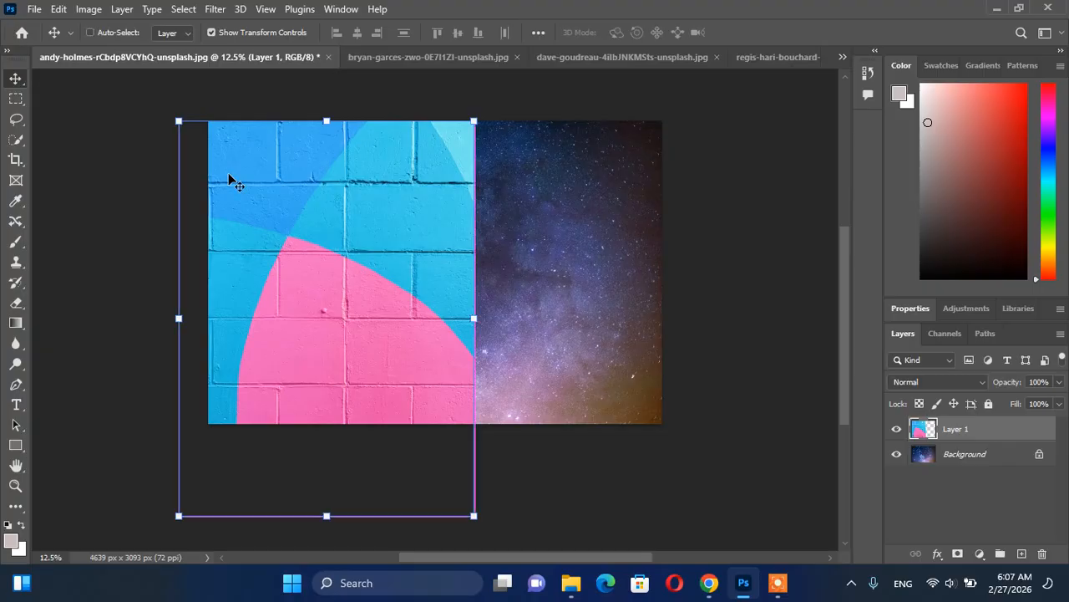
{"action": "key", "text": "ctrl+t"}
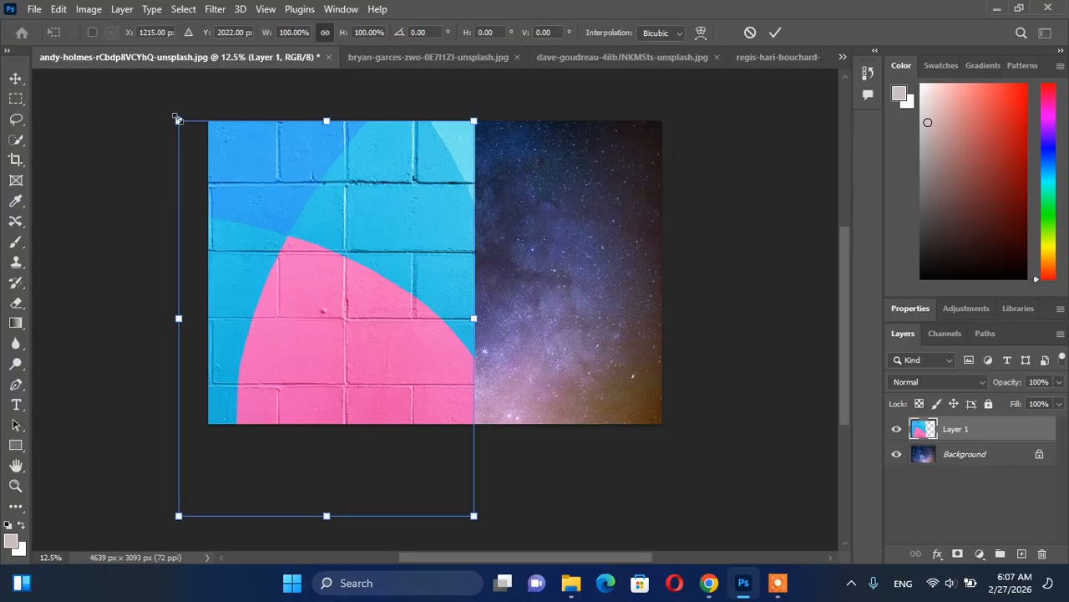
{"action": "left_click_drag", "start_coordinate": [177, 120], "coordinate": [265, 241]}
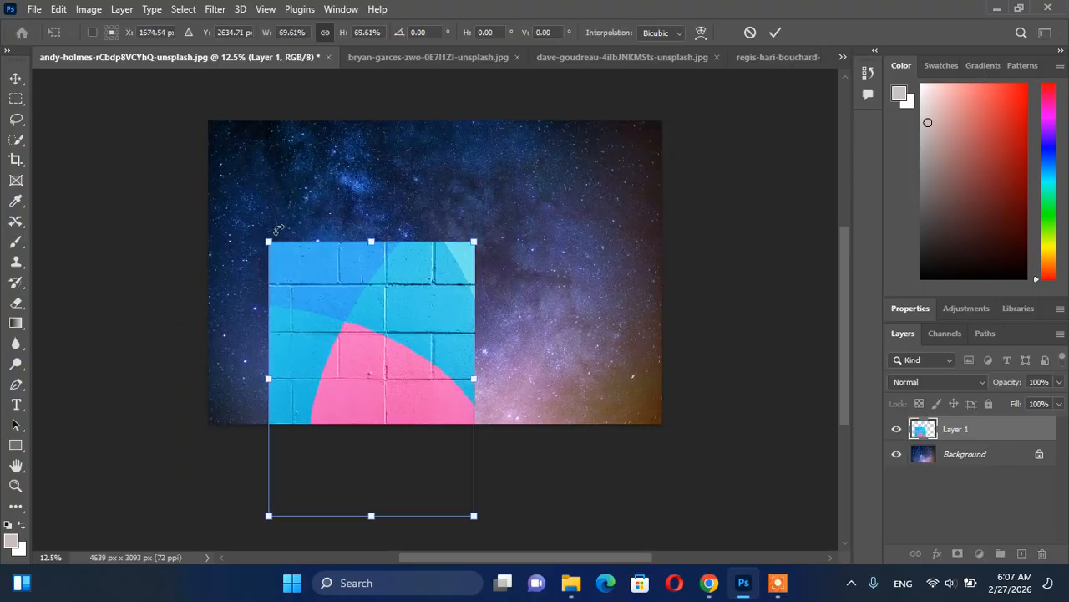
{"action": "left_click_drag", "start_coordinate": [306, 336], "coordinate": [277, 241]}
{"action": "left_click_drag", "start_coordinate": [437, 404], "coordinate": [370, 309]}
{"action": "left_click_drag", "start_coordinate": [291, 231], "coordinate": [314, 295]}
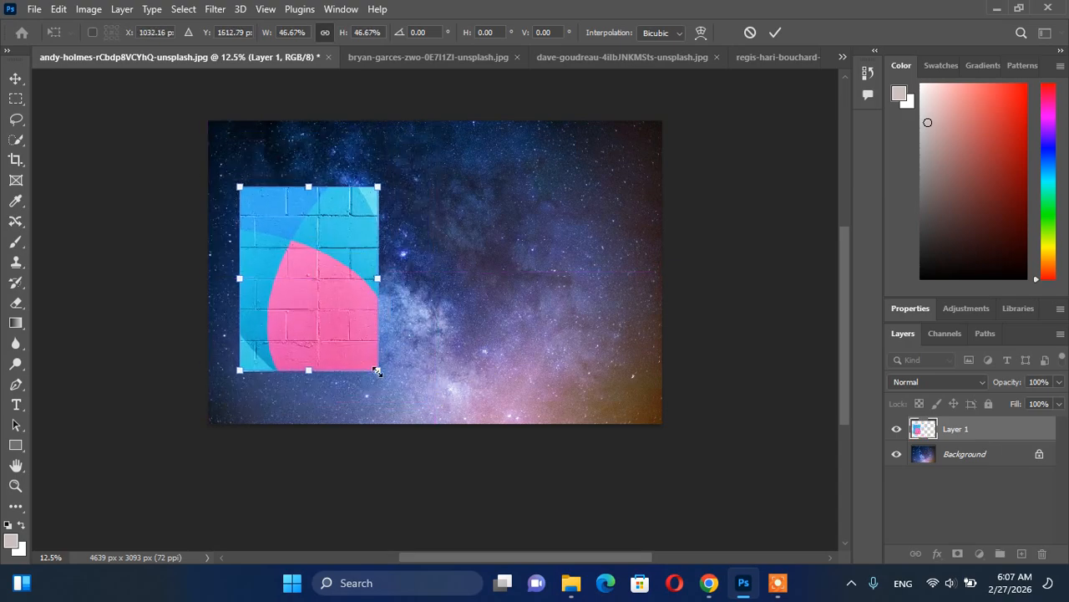
{"action": "left_click_drag", "start_coordinate": [377, 371], "coordinate": [346, 329]}
{"action": "mouse_move", "coordinate": [293, 276]}
{"action": "left_mouse_down"}
{"action": "mouse_move", "coordinate": [282, 294]}
{"action": "mouse_move", "coordinate": [275, 284]}
{"action": "left_mouse_up"}
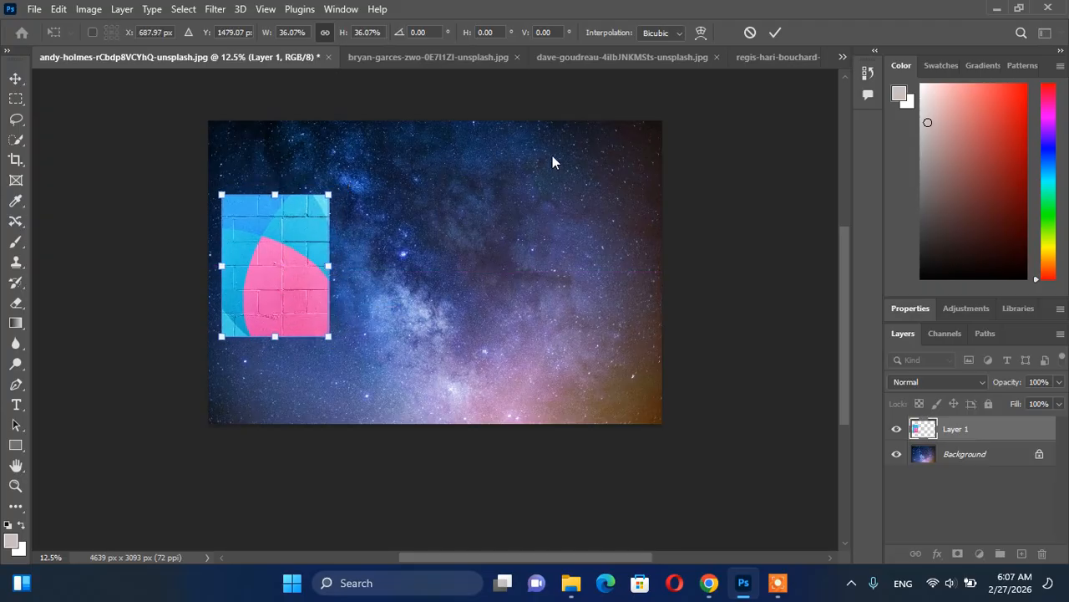
- Copy the white sneakers image into the galaxy document as a new layer over its right part
{"action": "left_click", "coordinate": [457, 56]}
{"action": "left_click", "coordinate": [623, 60]}
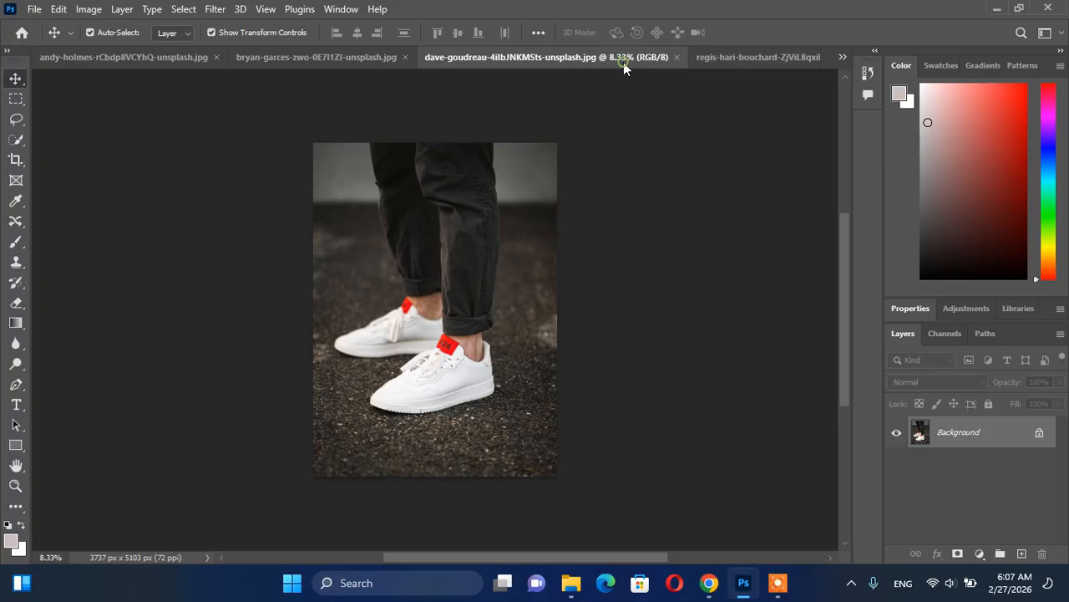
{"action": "left_click_drag", "start_coordinate": [449, 306], "coordinate": [406, 321]}
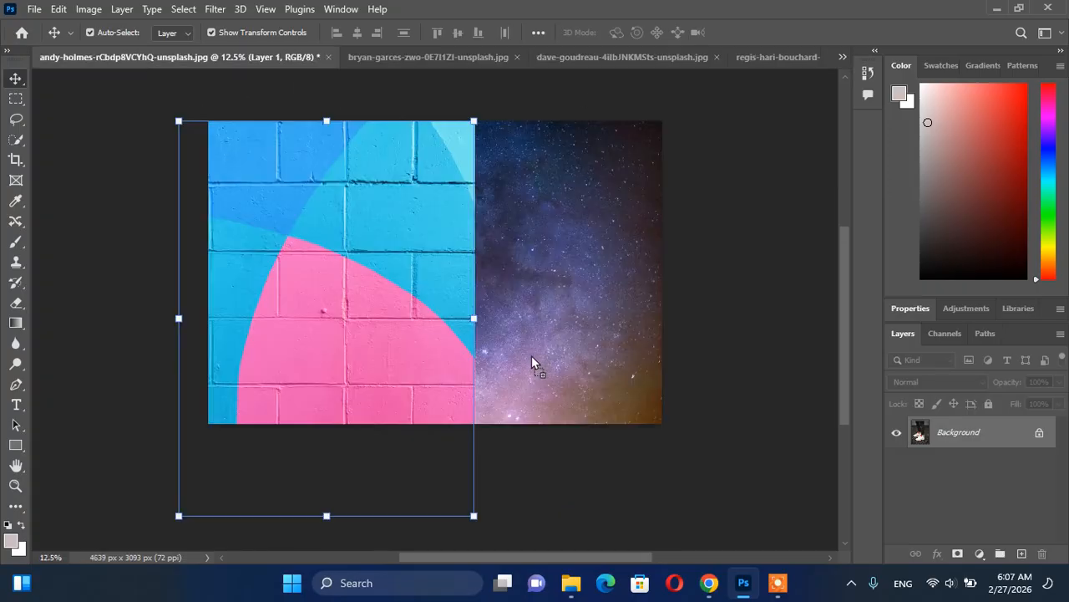
{"action": "left_click_drag", "start_coordinate": [533, 360], "coordinate": [533, 359]}
- Scale the brick wall layer to about 54% and place it in the galaxy image's lower-left area
{"action": "left_click", "coordinate": [282, 230]}
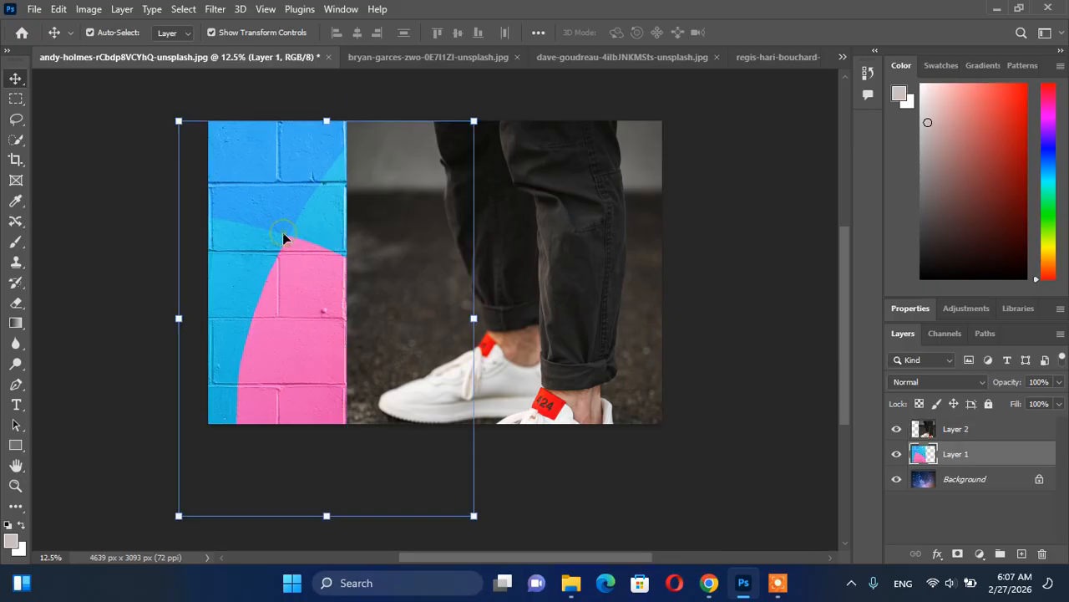
{"action": "left_click_drag", "start_coordinate": [475, 131], "coordinate": [402, 219]}
{"action": "left_click_drag", "start_coordinate": [176, 216], "coordinate": [240, 302]}
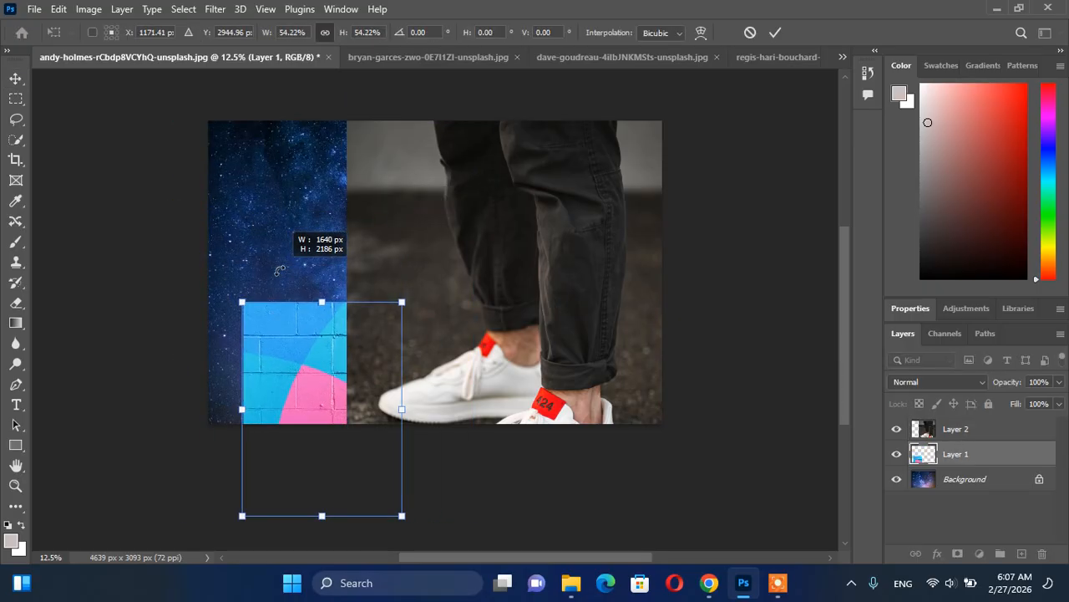
{"action": "left_click_drag", "start_coordinate": [299, 370], "coordinate": [290, 276]}
{"action": "left_click_drag", "start_coordinate": [531, 293], "coordinate": [558, 309]}
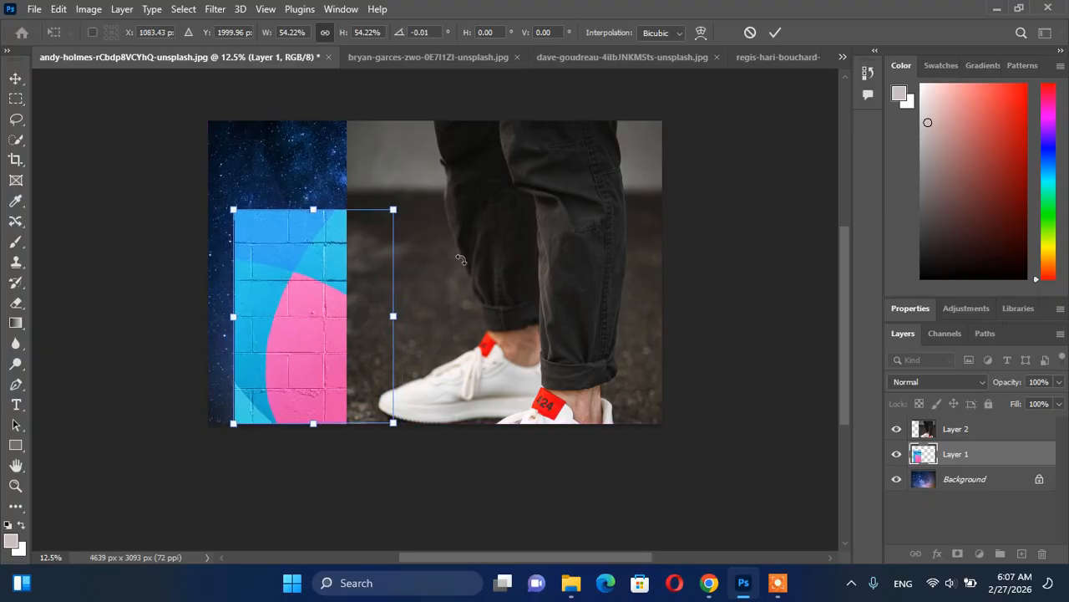
- Shift the white sneakers layer past the galaxy image's right edge so it no longer overlaps the brick wall layer
{"action": "left_click", "coordinate": [949, 430]}
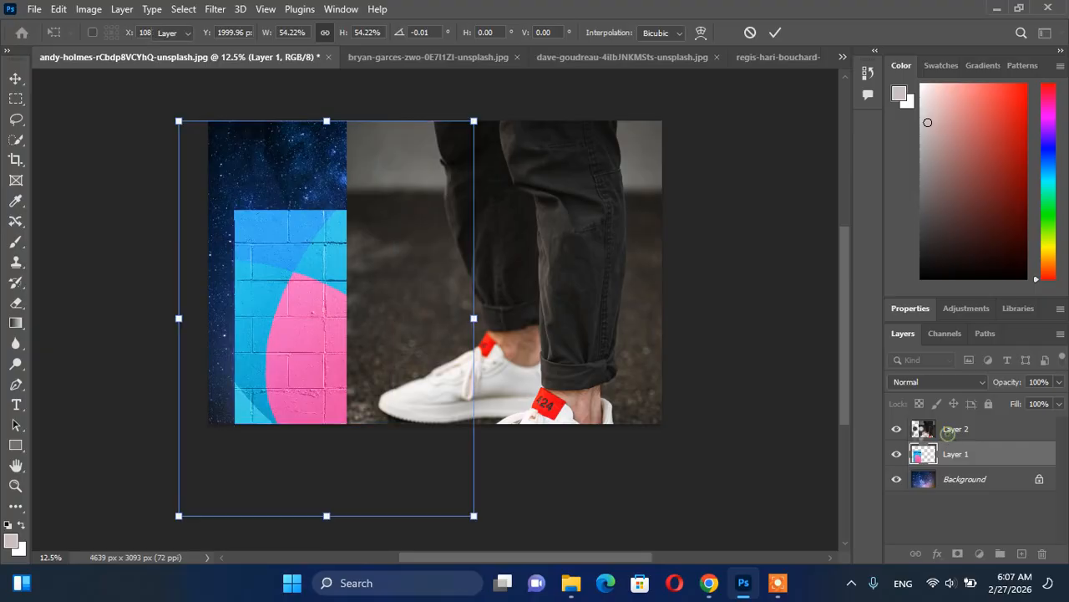
{"action": "left_click_drag", "start_coordinate": [540, 249], "coordinate": [783, 272]}
- Scale the brick wall layer down further to about 63% and place it close to the galaxy image's left edge, at mid-height
{"action": "left_click", "coordinate": [961, 459]}
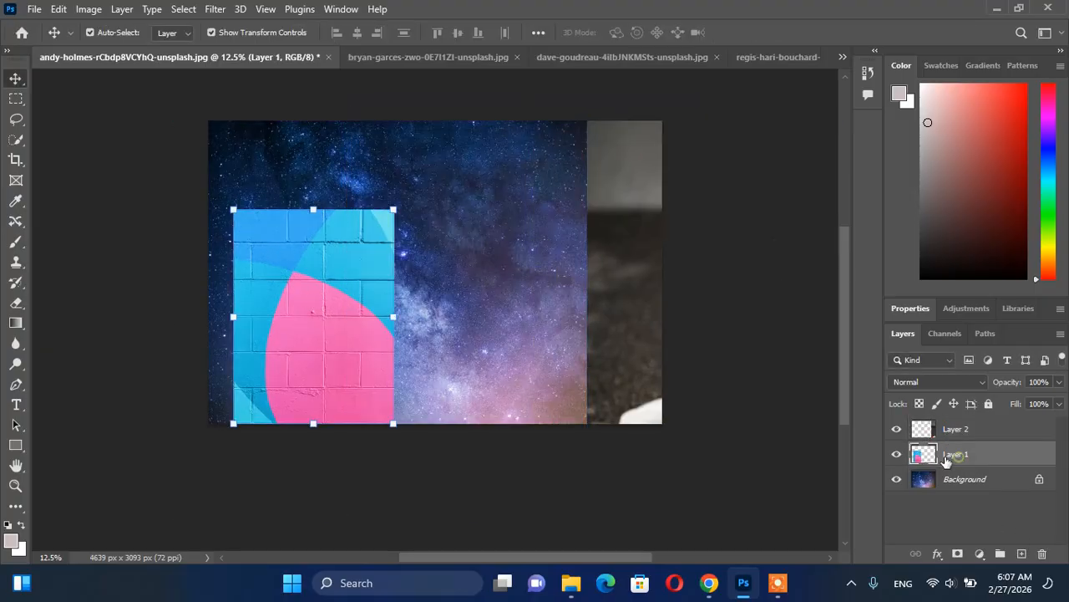
{"action": "left_click_drag", "start_coordinate": [307, 327], "coordinate": [294, 274]}
{"action": "left_click_drag", "start_coordinate": [383, 156], "coordinate": [346, 203]}
{"action": "left_click_drag", "start_coordinate": [286, 284], "coordinate": [280, 265]}
{"action": "left_click_drag", "start_coordinate": [343, 355], "coordinate": [326, 335]}
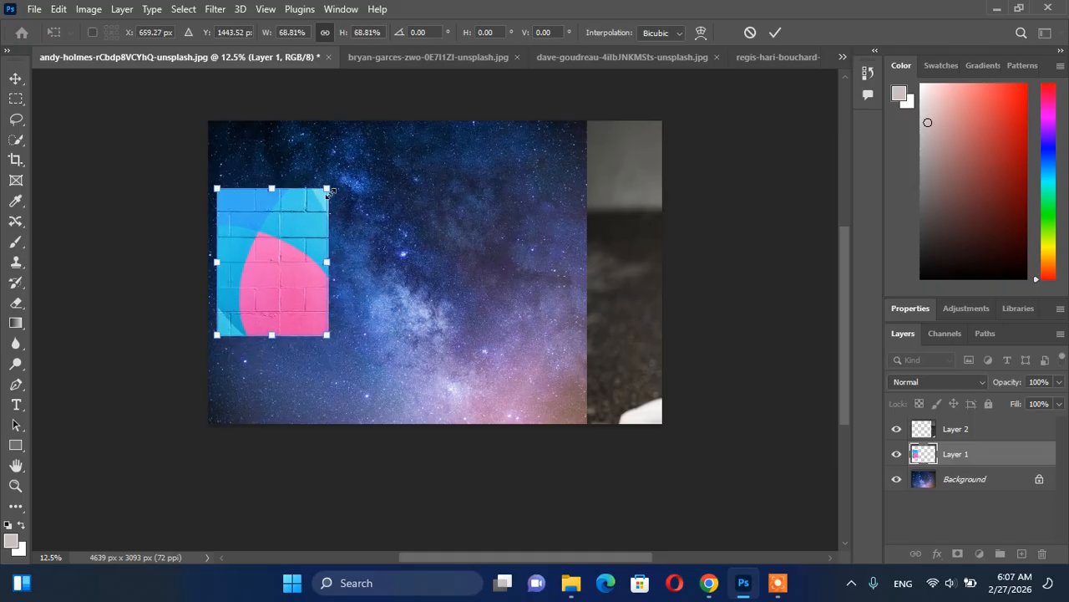
{"action": "left_click_drag", "start_coordinate": [330, 190], "coordinate": [316, 201]}
{"action": "left_click_drag", "start_coordinate": [271, 255], "coordinate": [269, 261]}
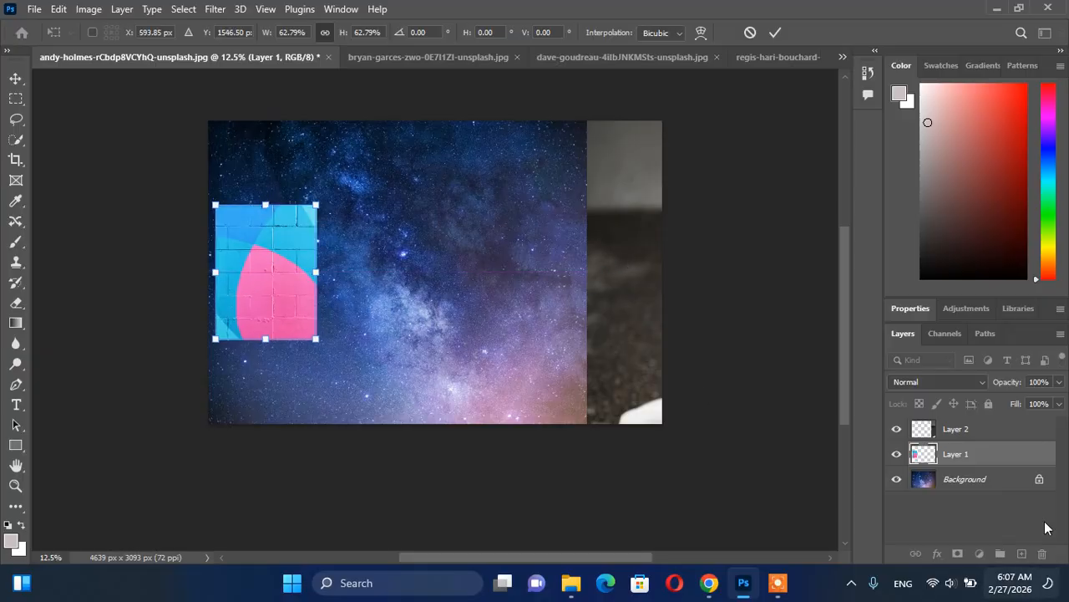
- Move the white sneakers layer back over the galaxy image, just right of the brick wall layer
{"action": "left_click", "coordinate": [953, 429]}
{"action": "left_click_drag", "start_coordinate": [593, 242], "coordinate": [386, 249]}
- Try to scale the white sneakers layer to about 27% and align it beside the brick wall layer
{"action": "left_click_drag", "start_coordinate": [375, 126], "coordinate": [537, 341]}
{"action": "left_click_drag", "start_coordinate": [571, 374], "coordinate": [423, 220]}
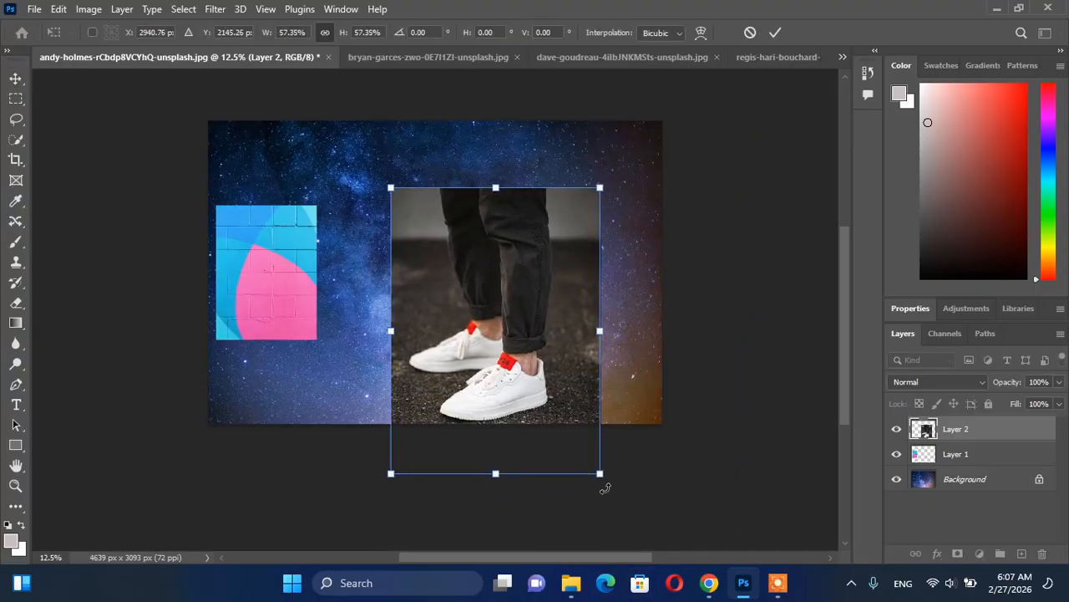
{"action": "left_click_drag", "start_coordinate": [599, 474], "coordinate": [487, 326]}
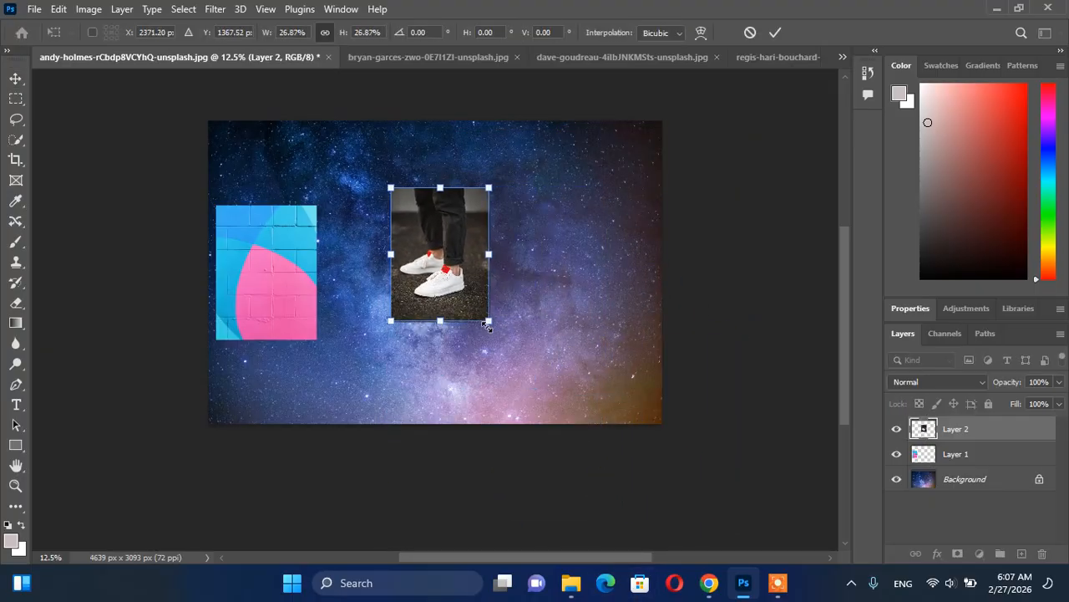
{"action": "left_click_drag", "start_coordinate": [456, 259], "coordinate": [392, 280]}
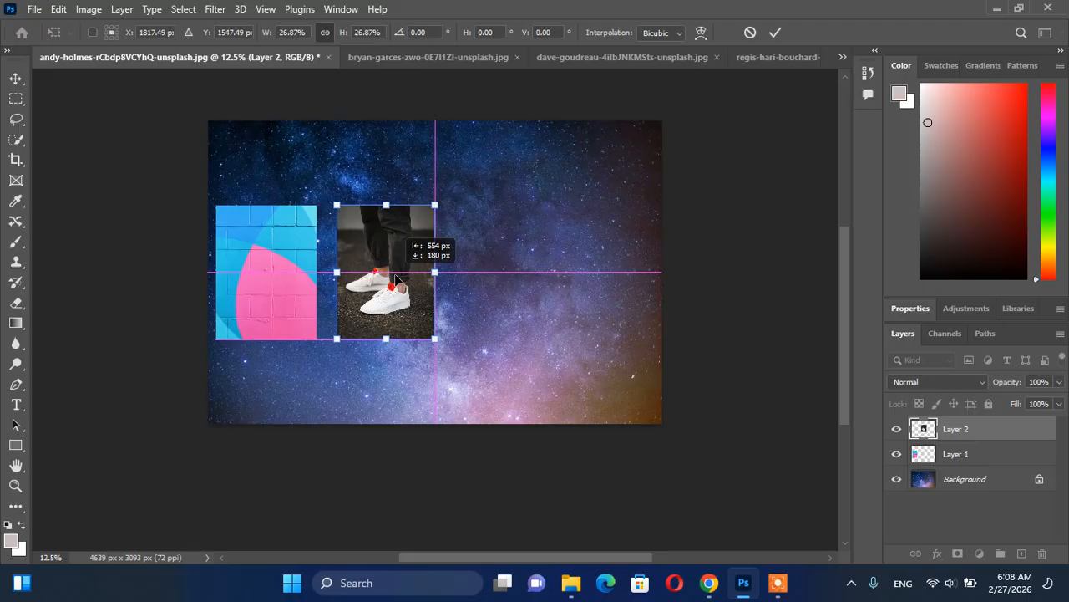
{"action": "left_click_drag", "start_coordinate": [396, 279], "coordinate": [396, 280]}
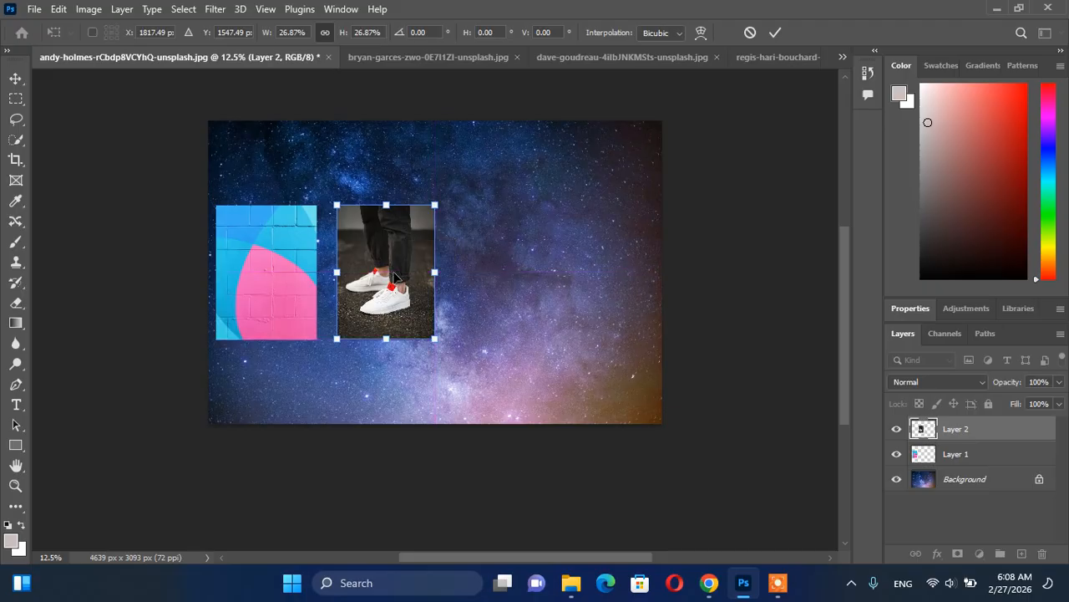
{"action": "left_click_drag", "start_coordinate": [337, 205], "coordinate": [334, 203]}
{"action": "left_click", "coordinate": [754, 57]}
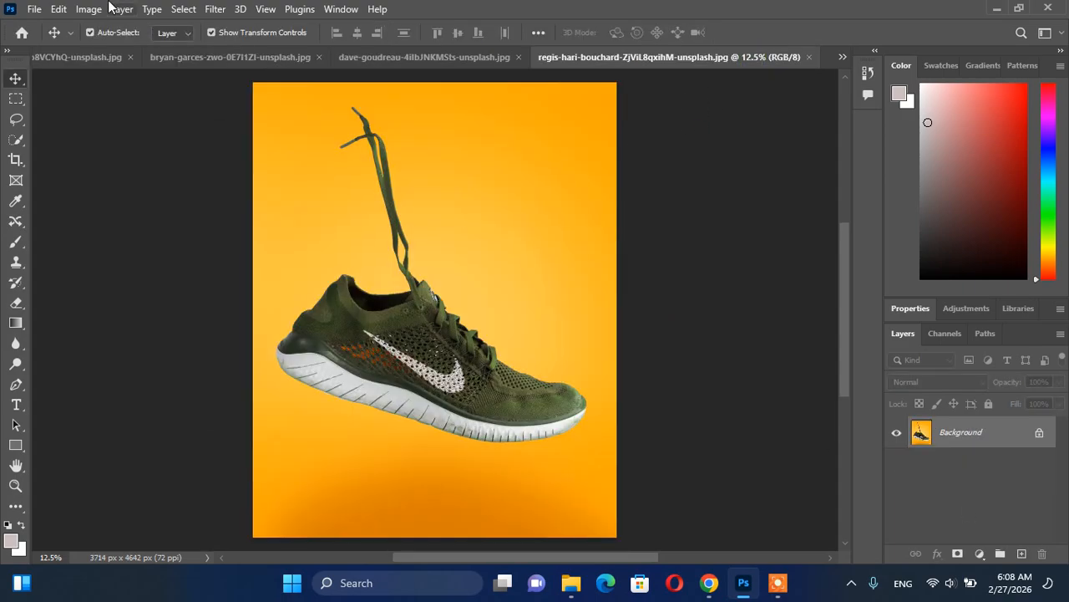
{"action": "left_click", "coordinate": [104, 57]}
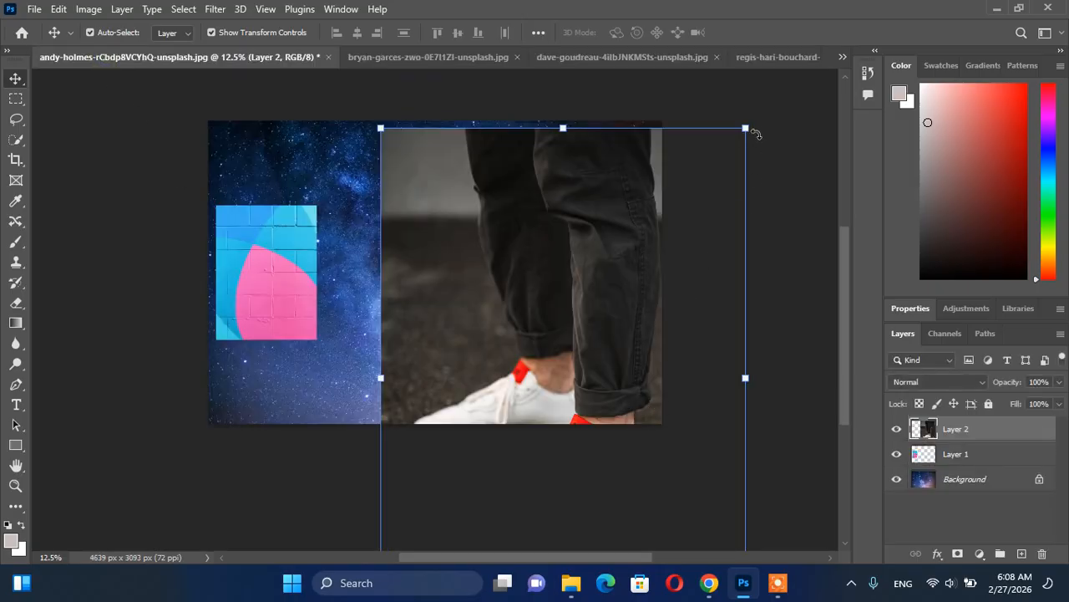
- Scale the white sneakers layer to about 27%, align its top with the brick wall layer beside it, and select the Background layer
{"action": "left_click_drag", "start_coordinate": [746, 128], "coordinate": [563, 378]}
{"action": "left_click_drag", "start_coordinate": [465, 415], "coordinate": [436, 203]}
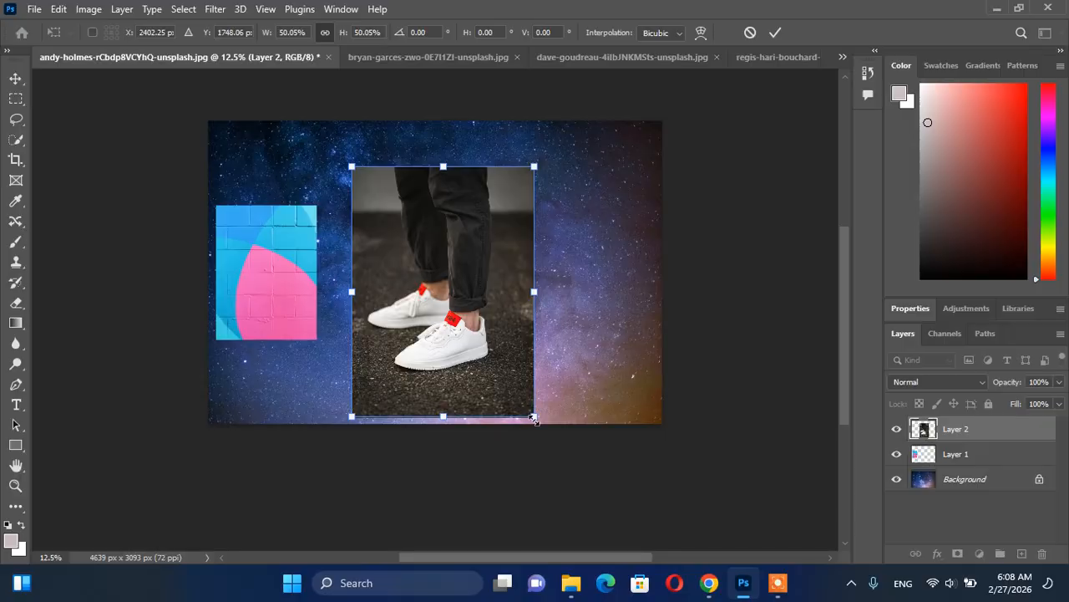
{"action": "left_click_drag", "start_coordinate": [535, 417], "coordinate": [452, 305]}
{"action": "left_click_drag", "start_coordinate": [391, 246], "coordinate": [388, 286]}
{"action": "key", "text": "Left"}
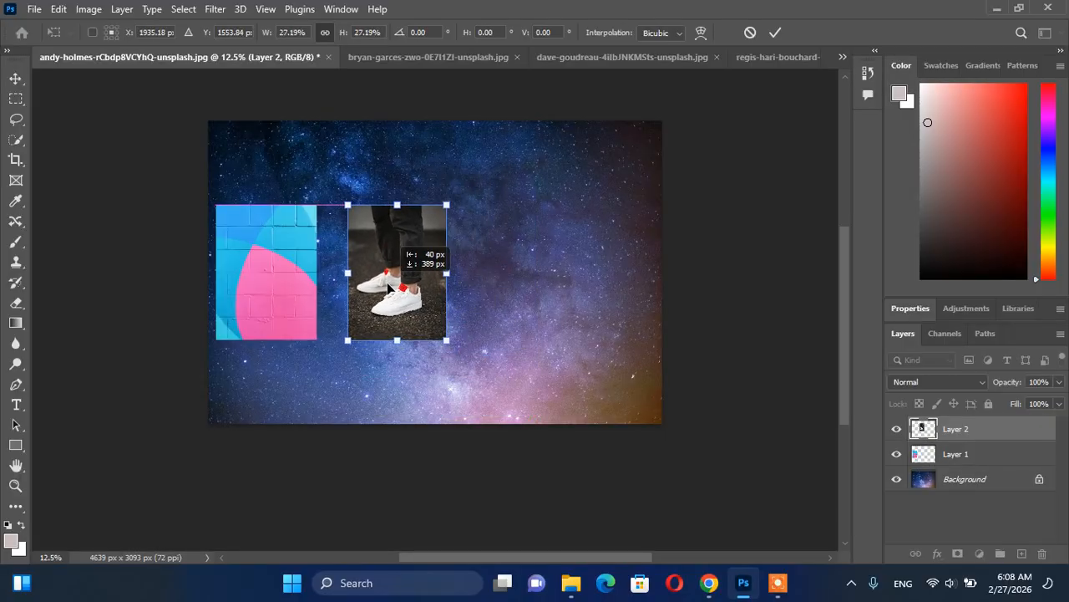
{"action": "left_click", "coordinate": [957, 487]}
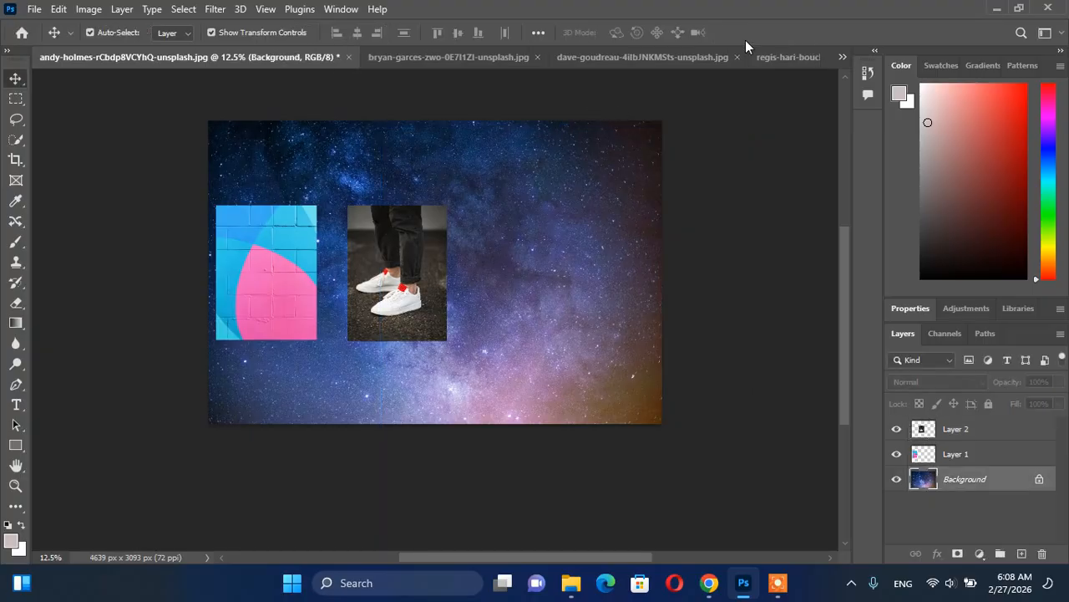
- Convert the green shoe image's background to a normal layer and copy it into the galaxy document over the right part
{"action": "left_click", "coordinate": [685, 57]}
{"action": "left_click", "coordinate": [800, 60]}
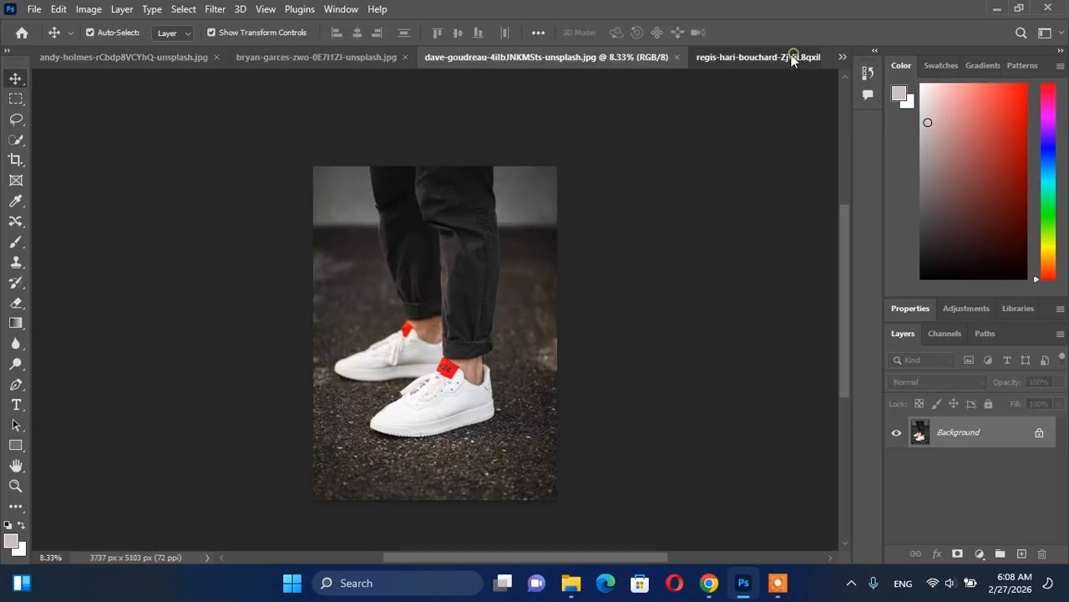
{"action": "left_click_drag", "start_coordinate": [307, 135], "coordinate": [313, 141]}
{"action": "left_click", "coordinate": [556, 260]}
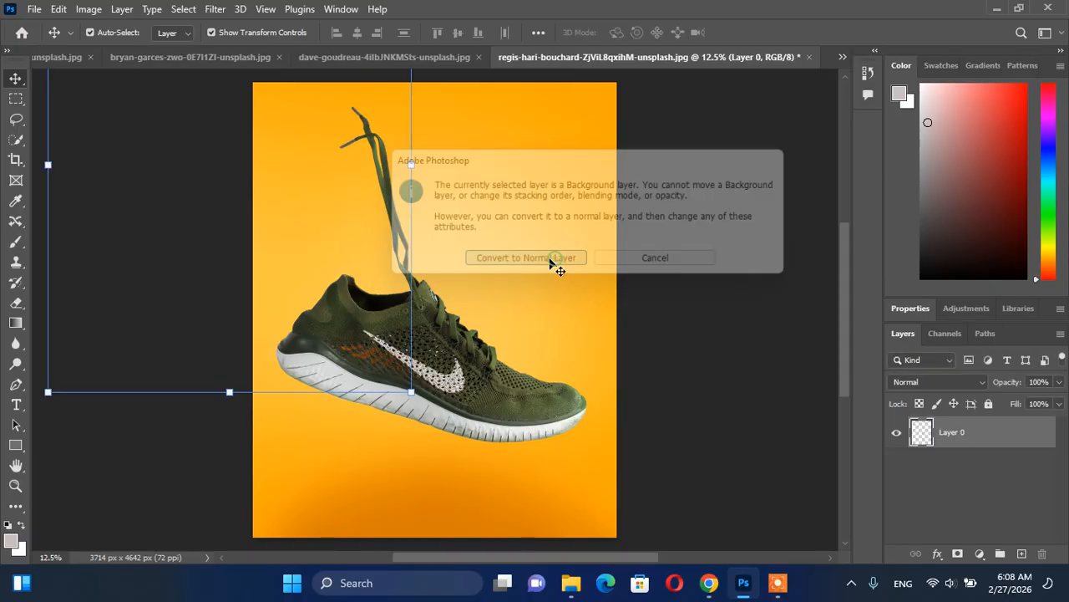
{"action": "left_click_drag", "start_coordinate": [323, 232], "coordinate": [75, 59]}
{"action": "left_click_drag", "start_coordinate": [578, 304], "coordinate": [579, 303]}
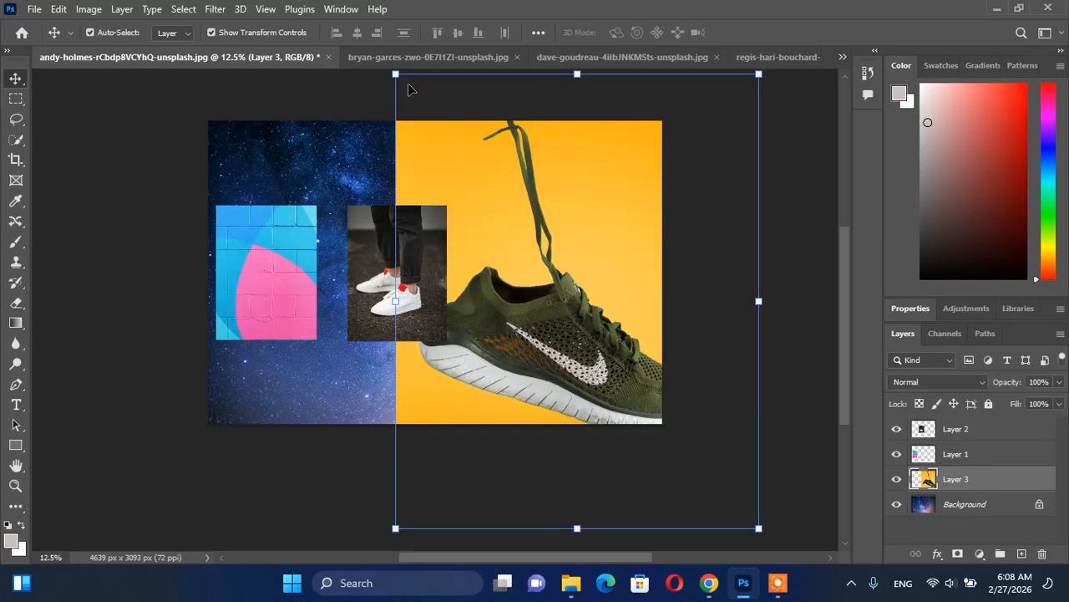
{"action": "left_click", "coordinate": [831, 357]}
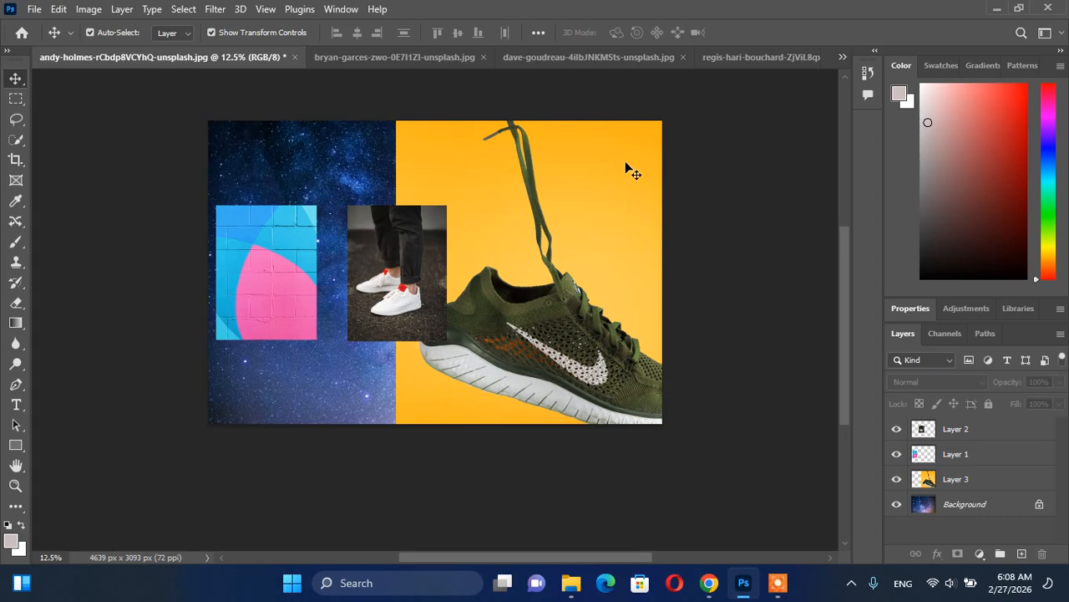
{"action": "scroll", "coordinate": [574, 244], "scroll_direction": "up", "scroll_amount": 3}
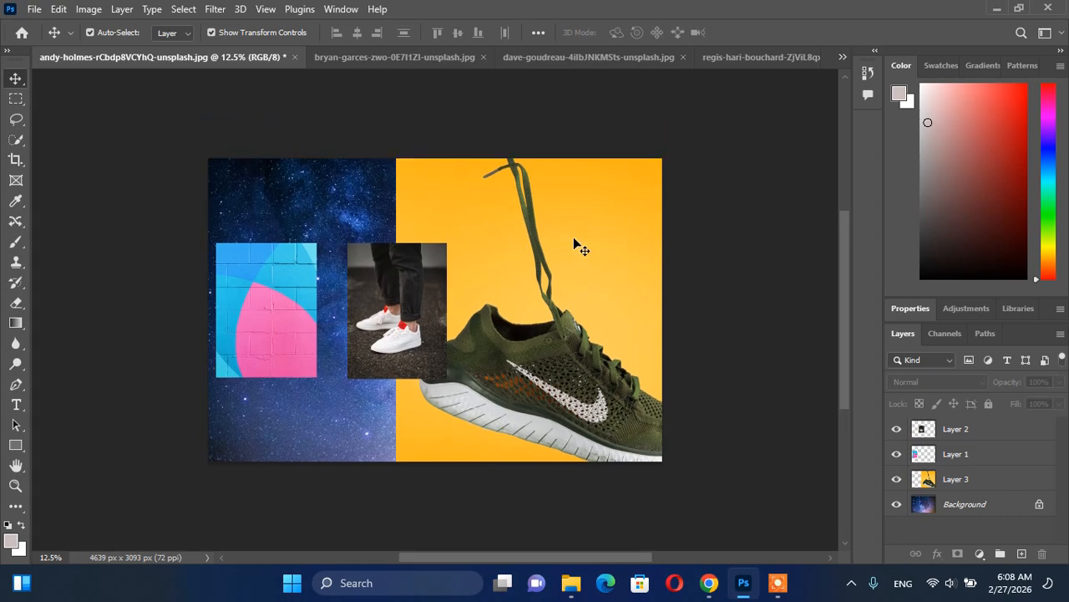
{"action": "scroll", "coordinate": [505, 213], "scroll_direction": "down", "scroll_amount": 1}
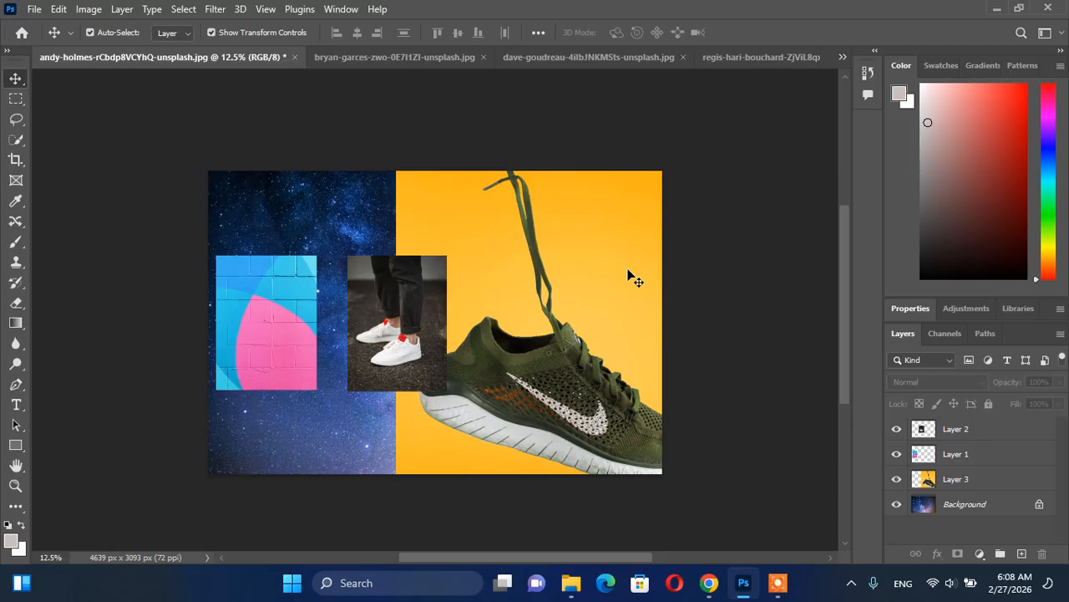
{"action": "left_click", "coordinate": [955, 481]}
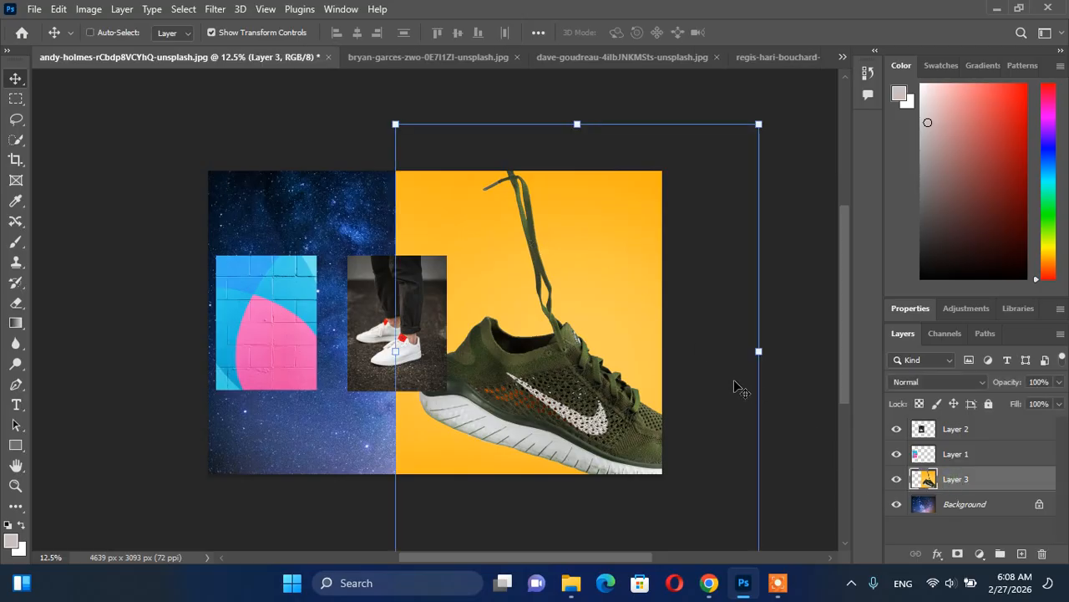
{"action": "left_click", "coordinate": [58, 11]}
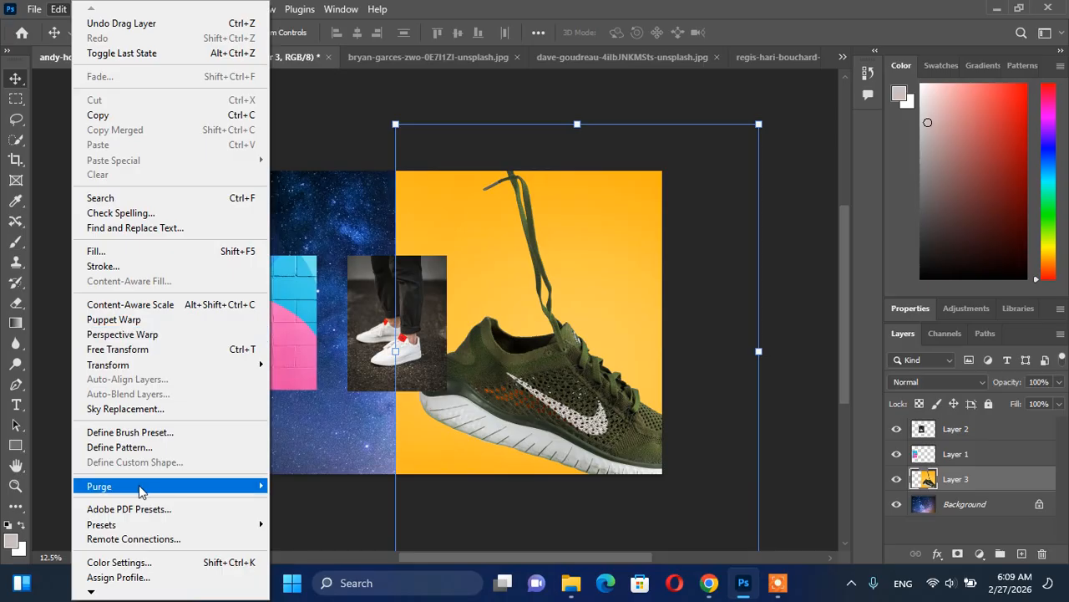
{"action": "left_click", "coordinate": [56, 10]}
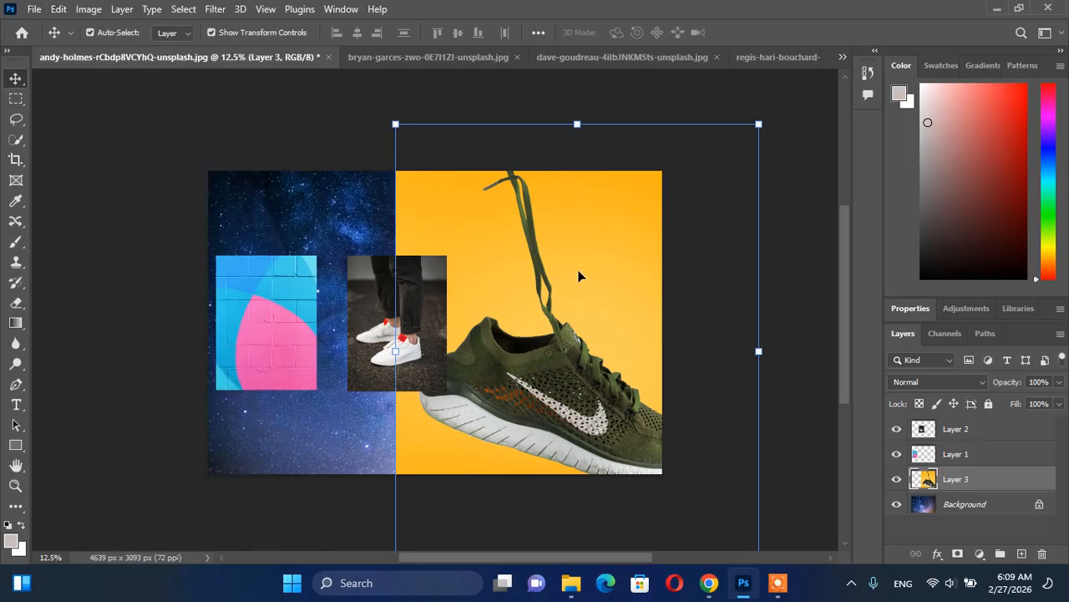
- Scale the green shoe layer to about 65% and place it to the right of the white sneakers layer
{"action": "left_click", "coordinate": [396, 124]}
{"action": "left_click_drag", "start_coordinate": [396, 124], "coordinate": [523, 284]}
{"action": "left_click_drag", "start_coordinate": [566, 363], "coordinate": [509, 285]}
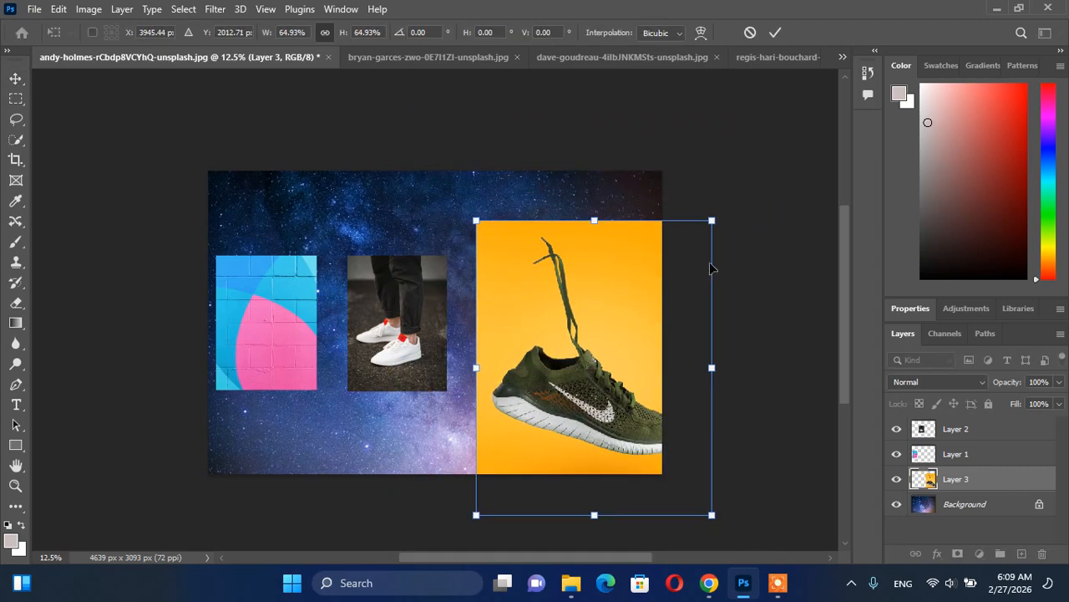
- Enlarge the green shoe layer proportionally to about 198% so it extends far beyond the galaxy canvas
{"action": "left_click_drag", "start_coordinate": [711, 220], "coordinate": [1034, 37]}
{"action": "scroll", "coordinate": [449, 337], "scroll_direction": "down", "scroll_amount": 1}
{"action": "scroll", "coordinate": [449, 342], "scroll_direction": "down", "scroll_amount": 3}
{"action": "left_click_drag", "start_coordinate": [248, 485], "coordinate": [82, 586]}
- Examine the enlarged green shoe layer's transform box and its handles outside the canvas at different zoom levels
{"action": "scroll", "coordinate": [421, 248], "scroll_direction": "up", "scroll_amount": 4}
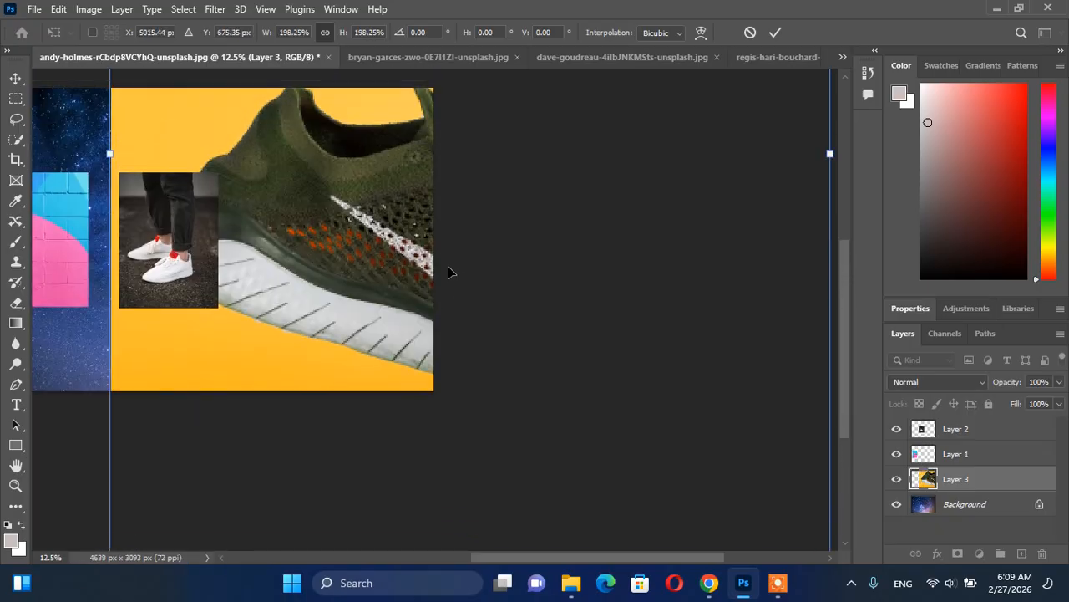
{"action": "scroll", "coordinate": [446, 343], "scroll_direction": "up", "scroll_amount": 1}
{"action": "scroll", "coordinate": [604, 227], "scroll_direction": "up", "scroll_amount": 10}
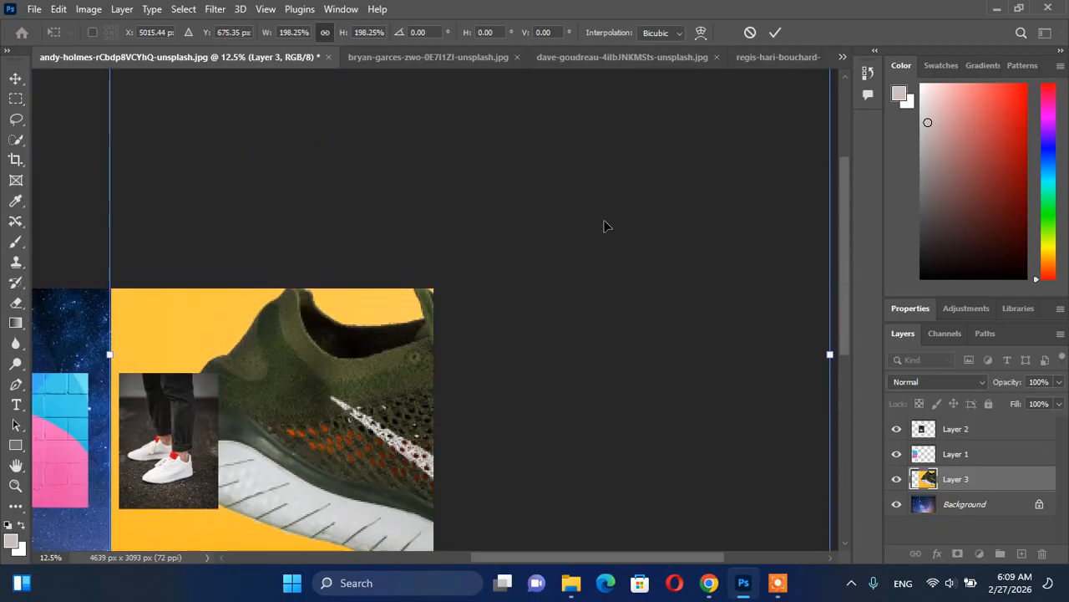
{"action": "scroll", "coordinate": [597, 208], "scroll_direction": "up", "scroll_amount": 3}
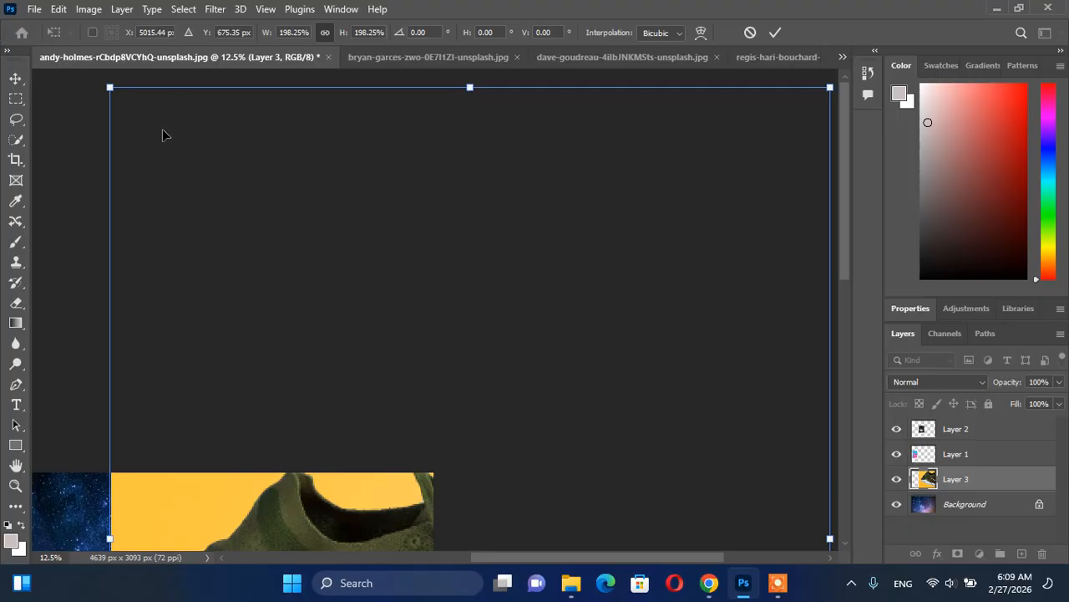
{"action": "scroll", "coordinate": [554, 265], "scroll_direction": "down", "scroll_amount": 4}
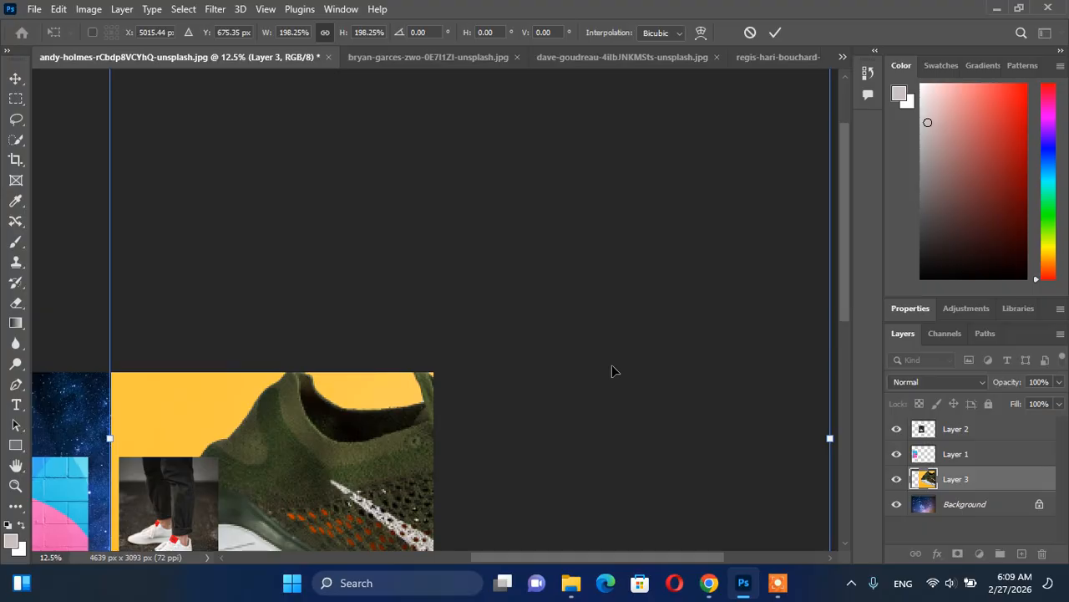
{"action": "scroll", "coordinate": [612, 371], "scroll_direction": "down", "scroll_amount": 3}
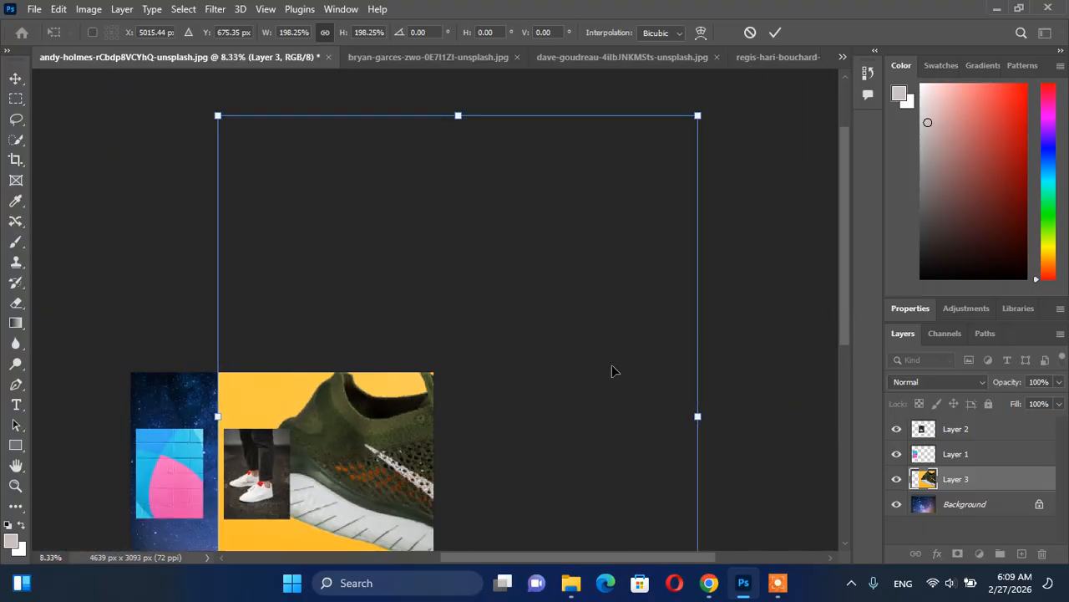
{"action": "scroll", "coordinate": [613, 366], "scroll_direction": "down", "scroll_amount": 1}
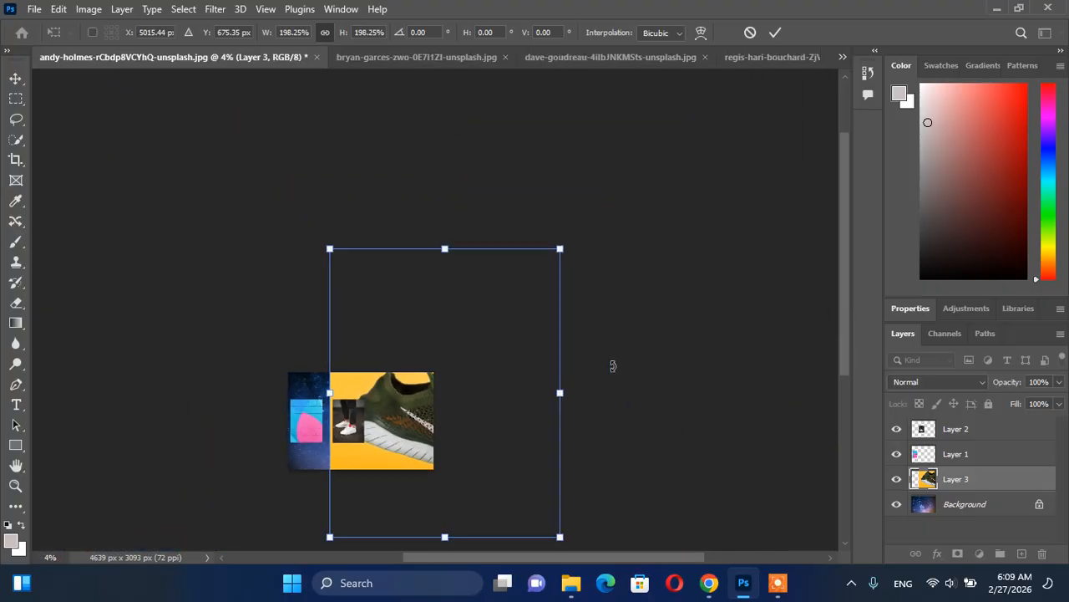
{"action": "scroll", "coordinate": [613, 366], "scroll_direction": "up", "scroll_amount": 8}
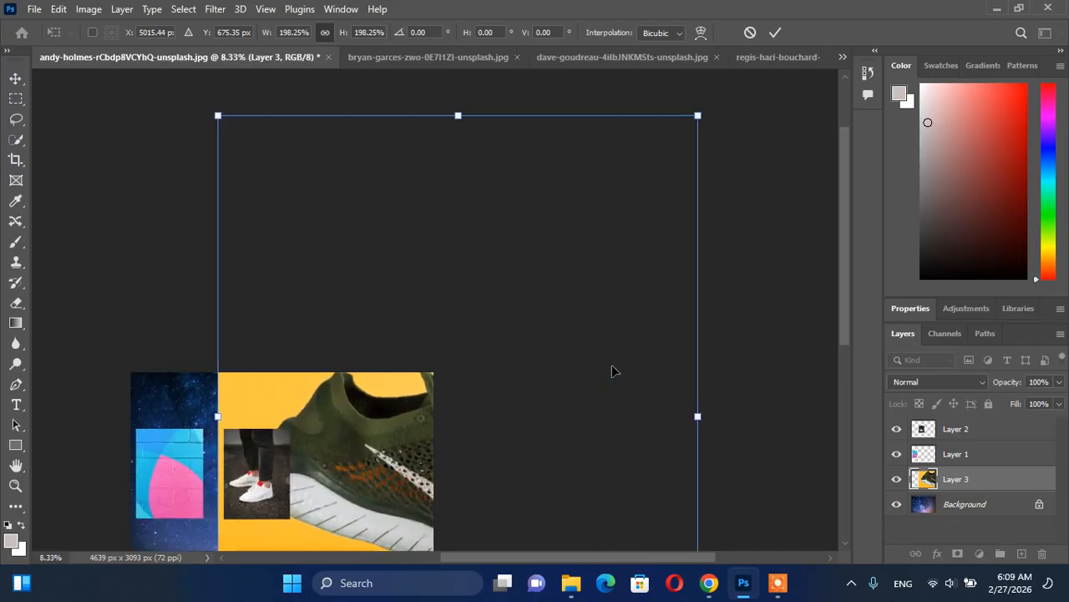
{"action": "scroll", "coordinate": [612, 371], "scroll_direction": "down", "scroll_amount": 6}
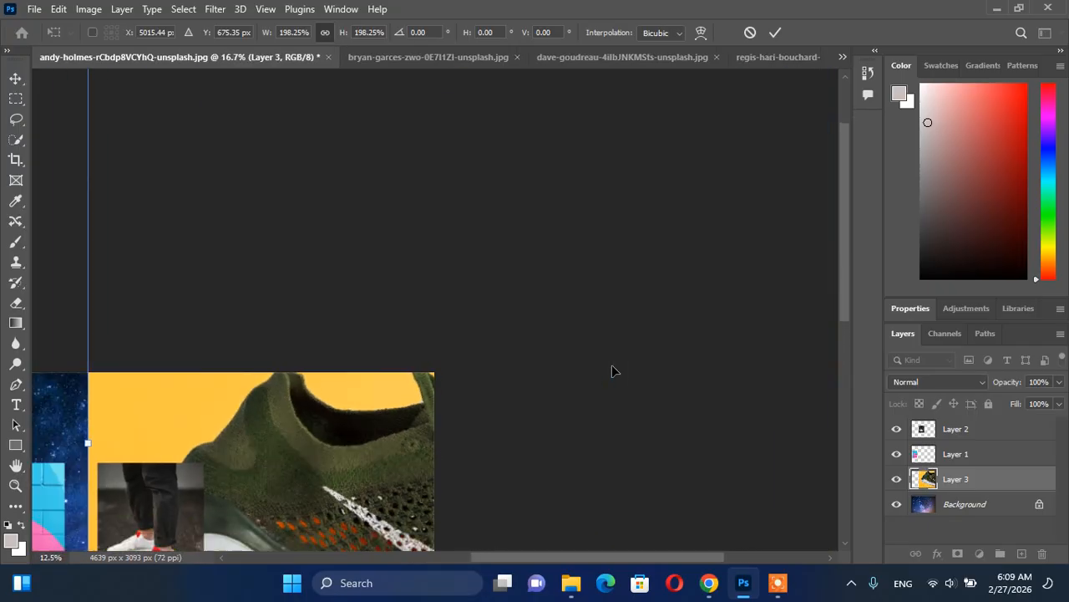
{"action": "scroll", "coordinate": [612, 366], "scroll_direction": "up", "scroll_amount": 3}
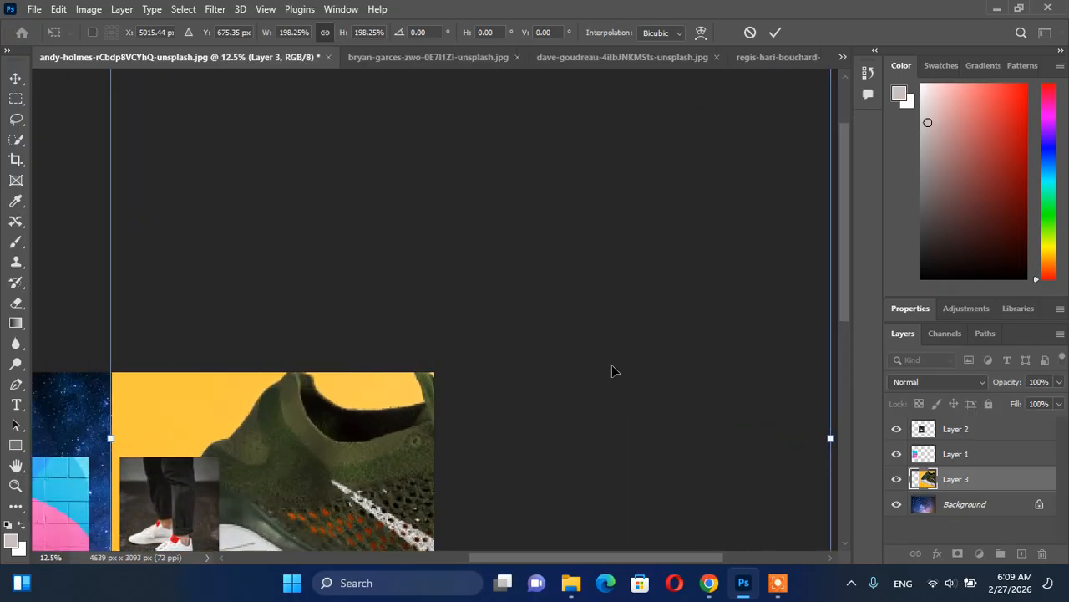
- Scale the oversized green shoe layer down proportionally to about 82% and move it back over the right part of the galaxy canvas
{"action": "scroll", "coordinate": [612, 366], "scroll_direction": "down", "scroll_amount": 3}
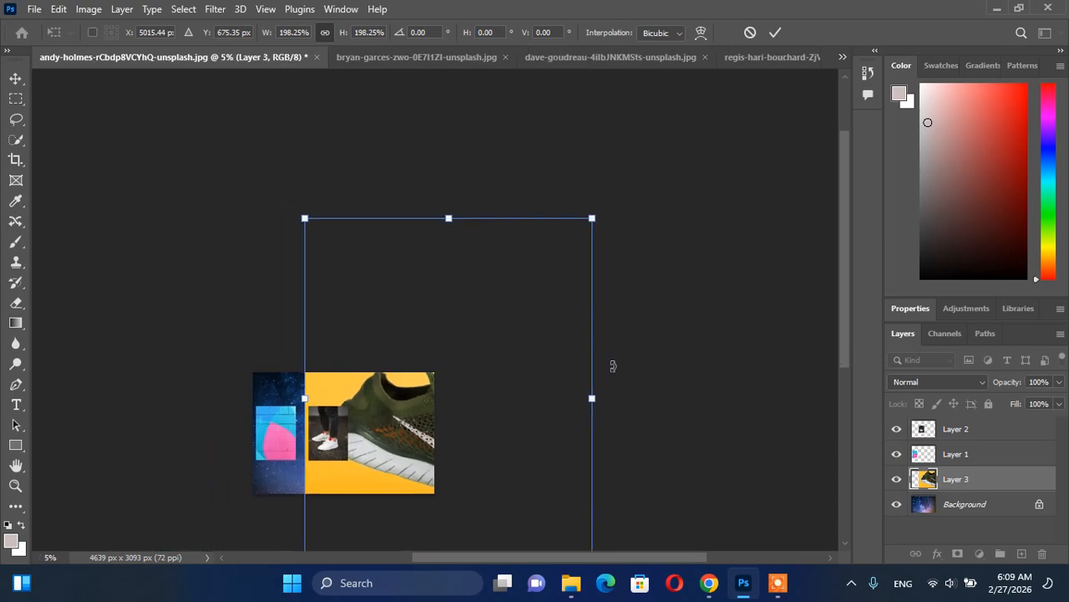
{"action": "scroll", "coordinate": [612, 366], "scroll_direction": "up", "scroll_amount": 3}
{"action": "scroll", "coordinate": [612, 371], "scroll_direction": "down", "scroll_amount": 1}
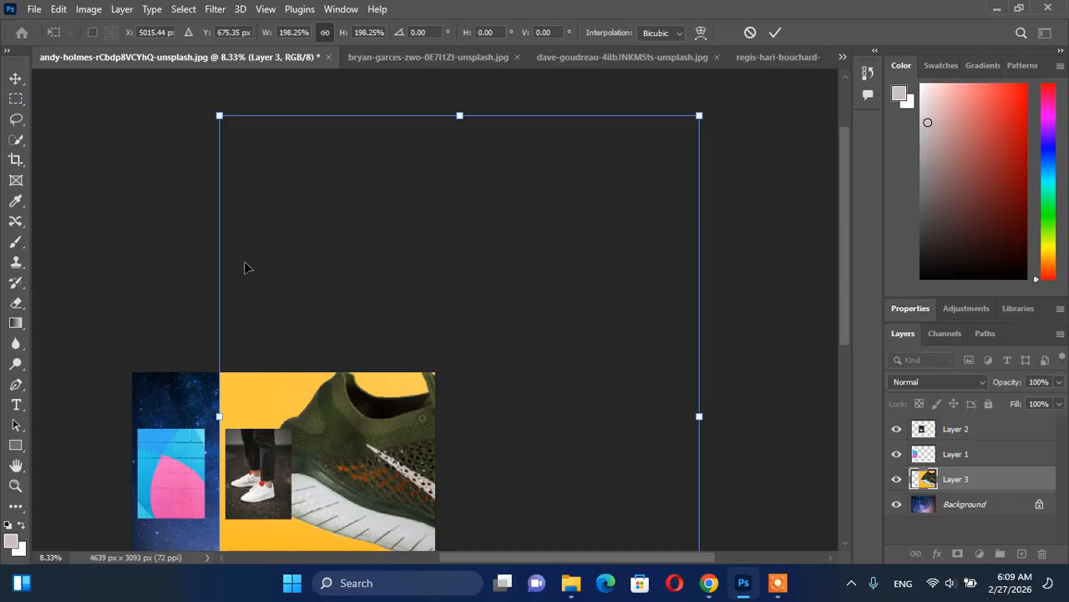
{"action": "left_click_drag", "start_coordinate": [219, 114], "coordinate": [364, 296]}
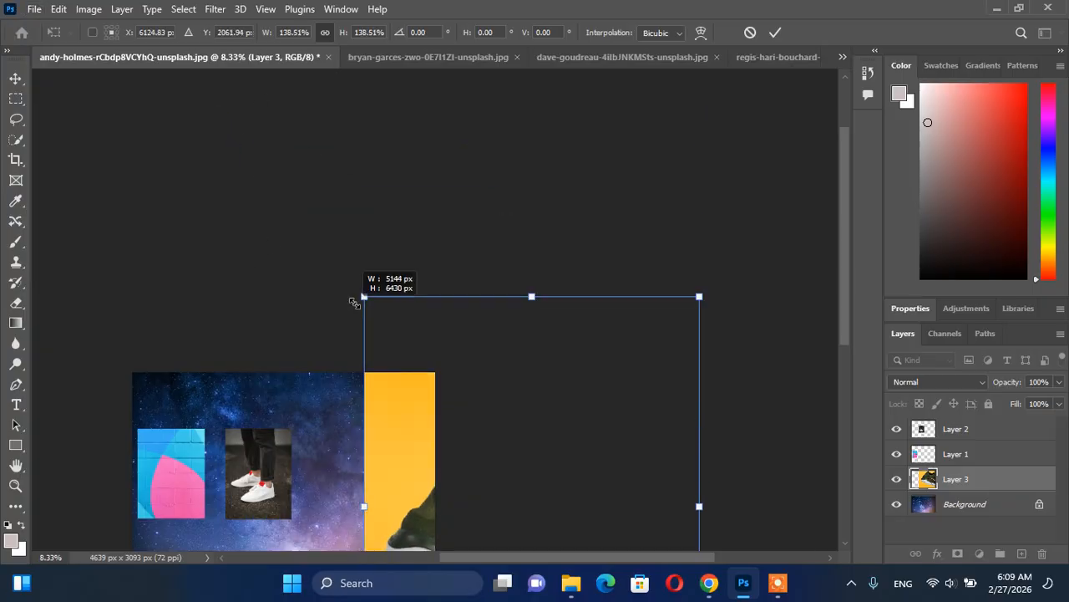
{"action": "left_click_drag", "start_coordinate": [700, 293], "coordinate": [514, 426]}
{"action": "left_click_drag", "start_coordinate": [406, 499], "coordinate": [357, 420]}
{"action": "scroll", "coordinate": [481, 346], "scroll_direction": "down", "scroll_amount": 3}
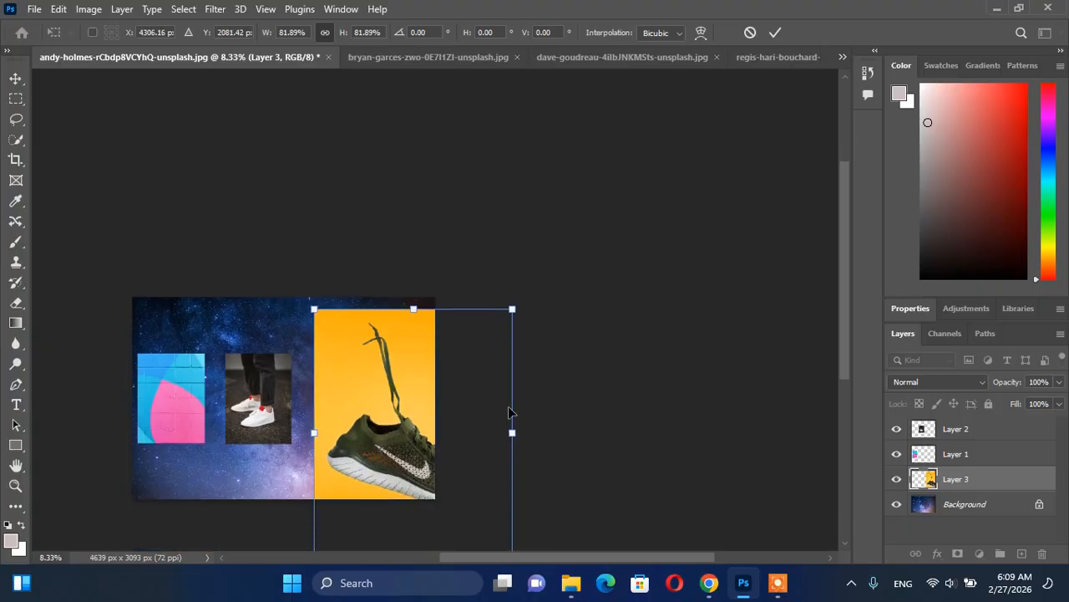
- Shrink the green shoe layer proportionally to about 27% and place it to the right of the white sneakers photo
{"action": "left_click_drag", "start_coordinate": [511, 519], "coordinate": [433, 419]}
{"action": "left_click_drag", "start_coordinate": [313, 271], "coordinate": [358, 326]}
{"action": "left_click_drag", "start_coordinate": [383, 369], "coordinate": [350, 356]}
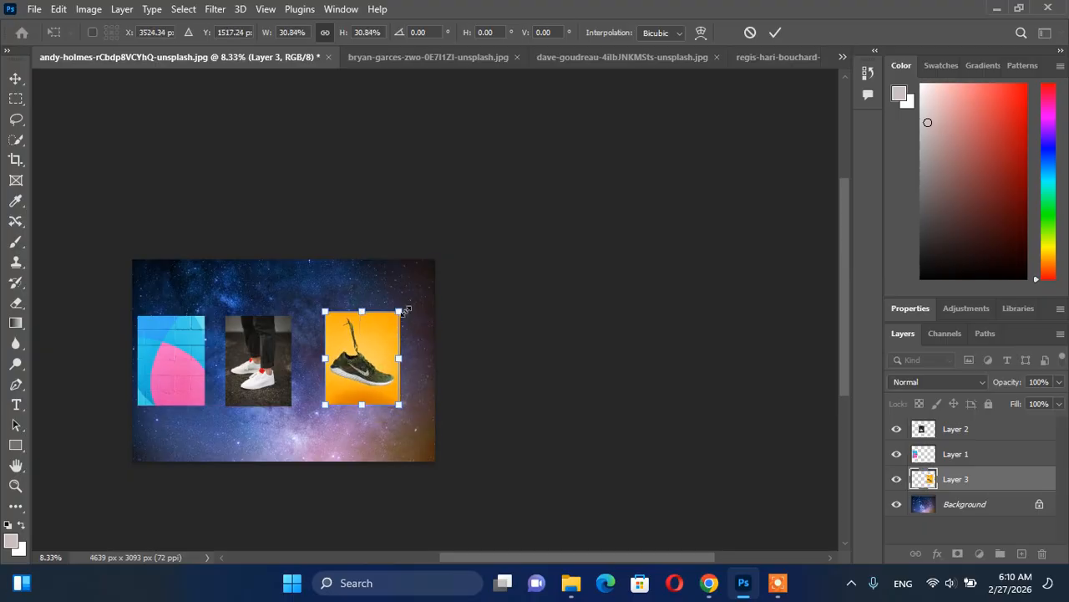
{"action": "left_click_drag", "start_coordinate": [401, 311], "coordinate": [391, 322]}
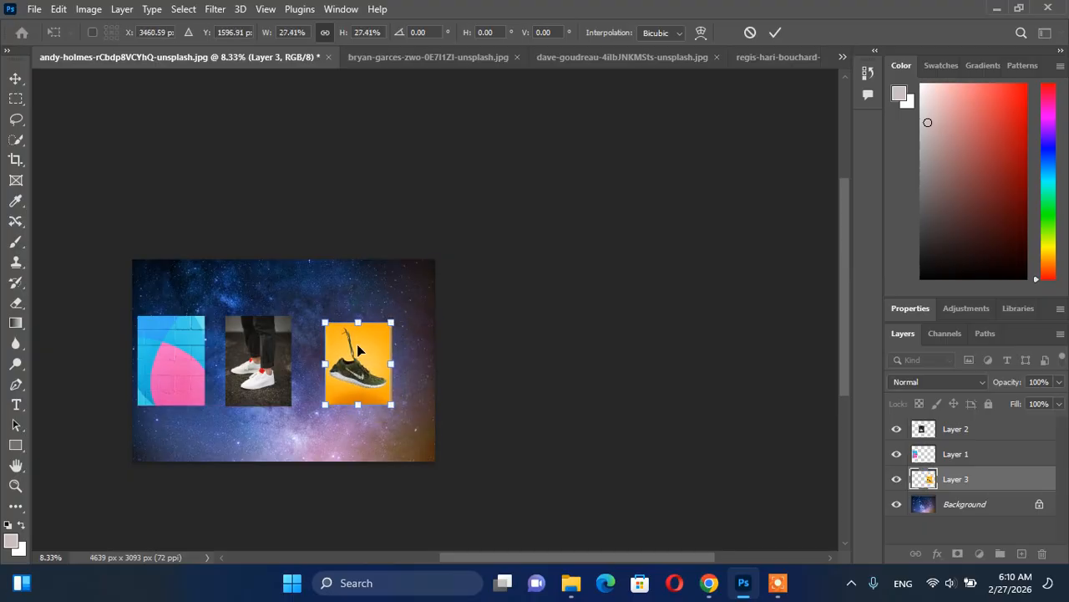
- Enlarge the green shoe layer to about 29%, nudge it slightly right and down, and apply the transformation
{"action": "key", "text": "ctrl+plus"}
{"action": "key", "text": "ctrl+plus"}
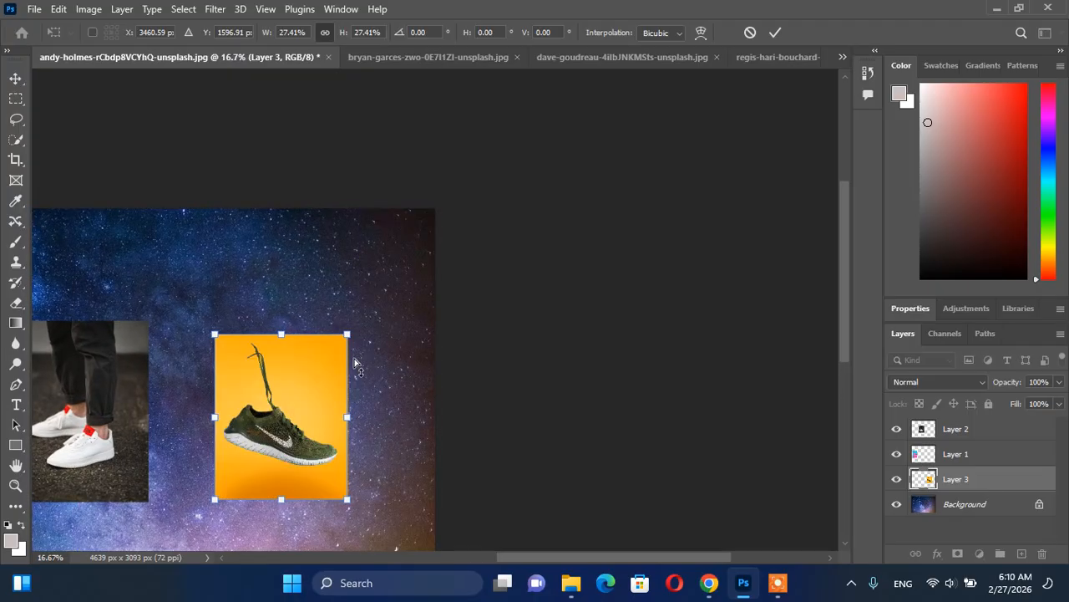
{"action": "key", "text": "ctrl+0"}
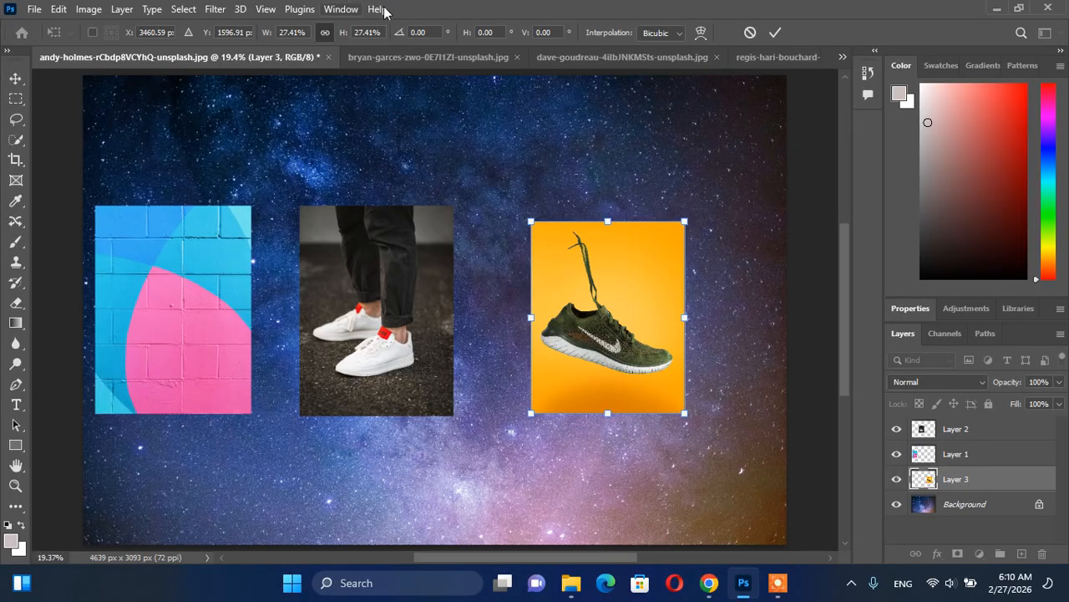
{"action": "left_click_drag", "start_coordinate": [528, 222], "coordinate": [519, 212]}
{"action": "mouse_move", "coordinate": [569, 277]}
{"action": "left_mouse_down"}
{"action": "mouse_move", "coordinate": [544, 274]}
{"action": "mouse_move", "coordinate": [549, 265]}
{"action": "mouse_move", "coordinate": [574, 282]}
{"action": "left_mouse_up"}
{"action": "left_click_drag", "start_coordinate": [382, 280], "coordinate": [406, 284]}
{"action": "key", "text": "Return"}
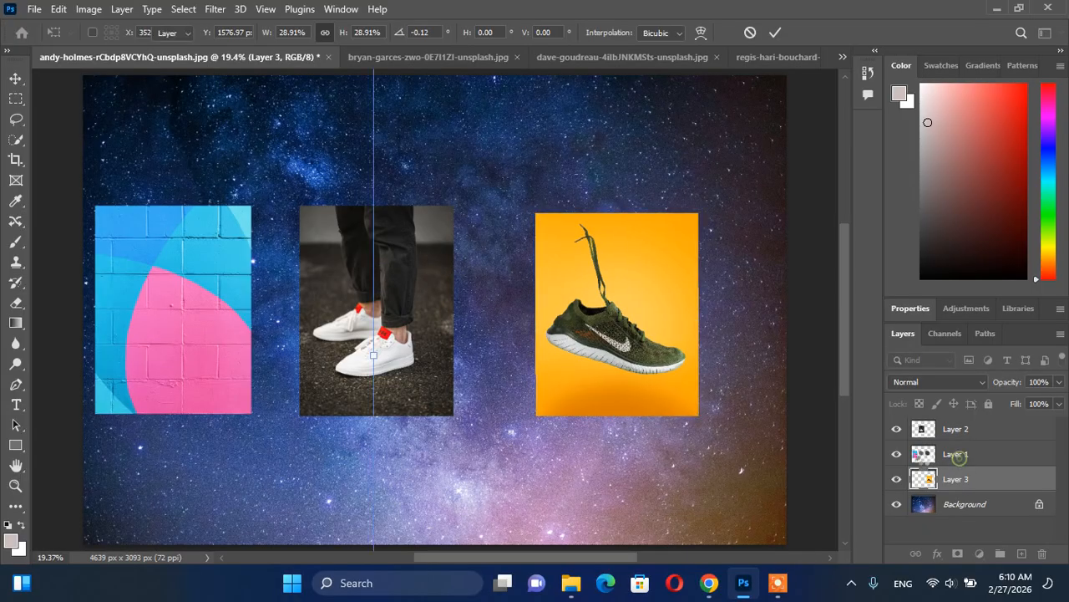
- Shift the pink and blue wall layer and the white sneakers layer slightly right to even out the spacing between the photos
{"action": "left_click", "coordinate": [955, 454]}
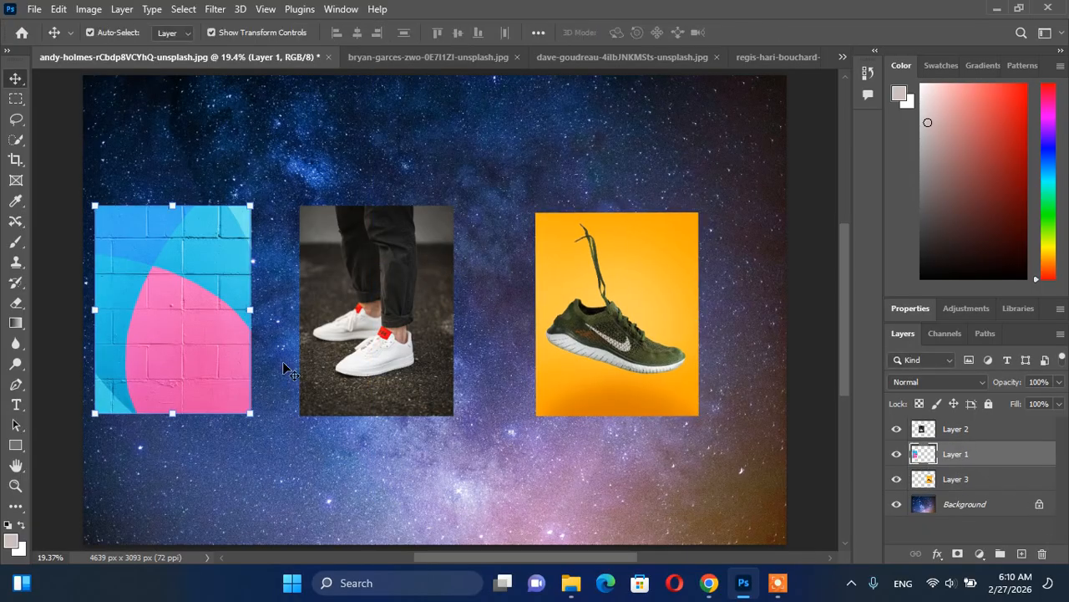
{"action": "left_click_drag", "start_coordinate": [190, 343], "coordinate": [205, 342]}
{"action": "left_click", "coordinate": [944, 428]}
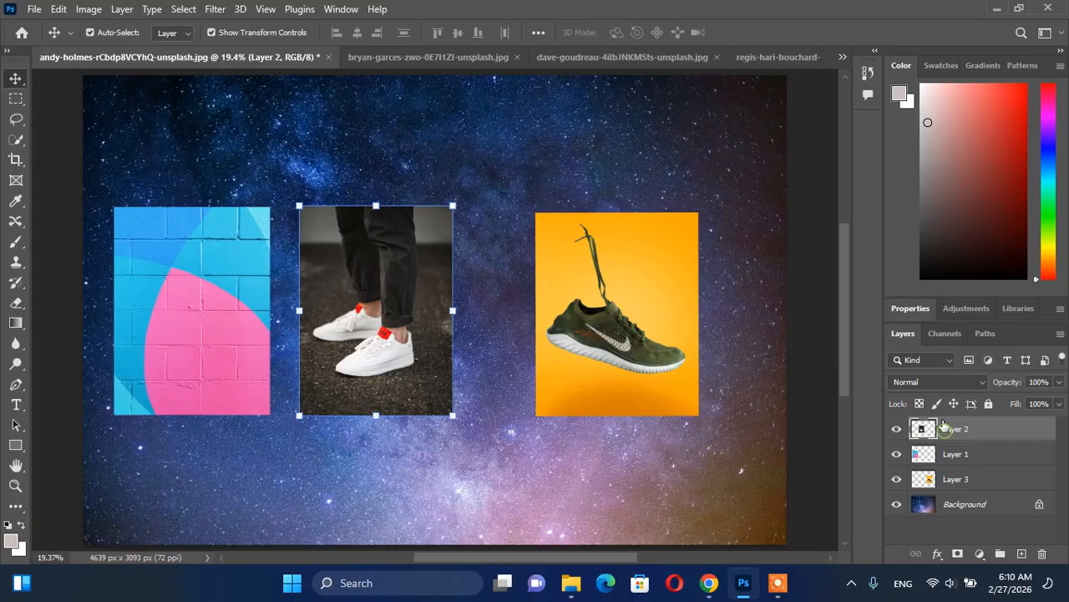
{"action": "left_click_drag", "start_coordinate": [369, 283], "coordinate": [396, 284]}
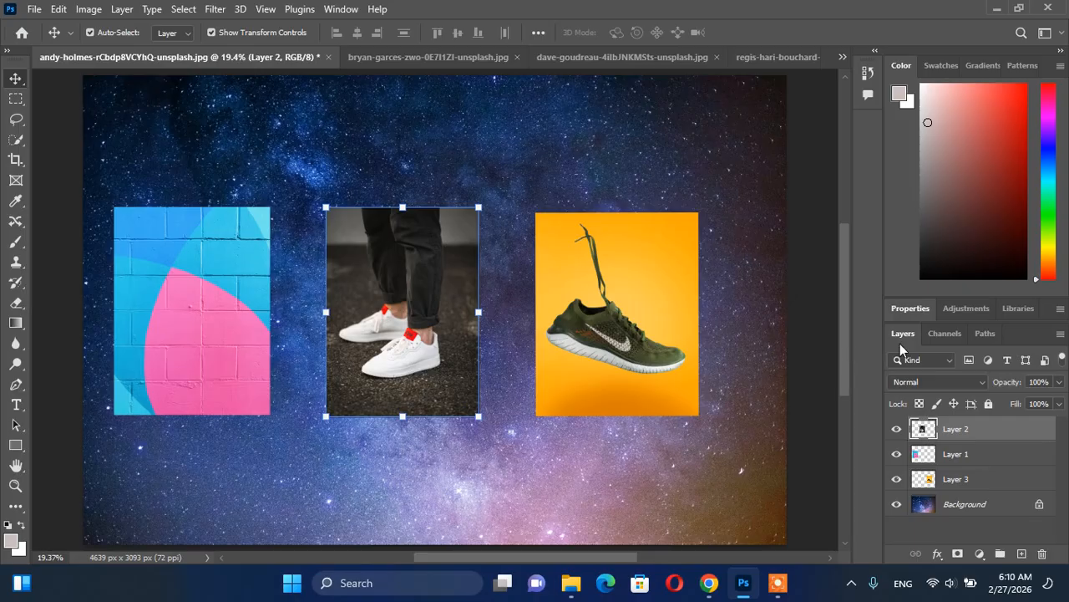
- Select the Background layer and examine the white sneakers and green shoe photos up close, along with the galaxy background around them
{"action": "left_click", "coordinate": [646, 302]}
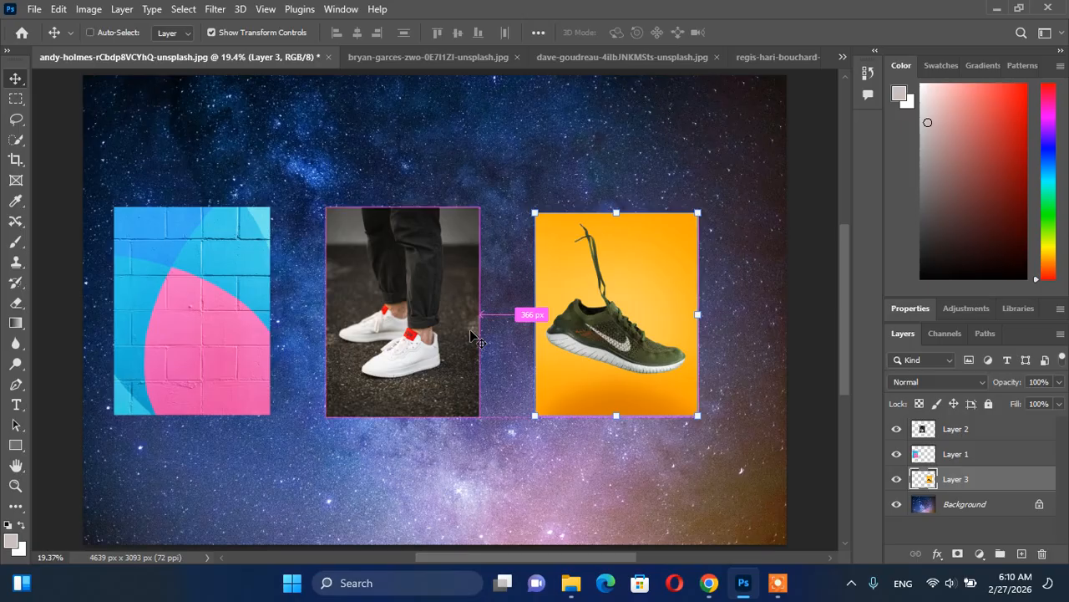
{"action": "scroll", "coordinate": [470, 331], "scroll_direction": "up", "scroll_amount": 4}
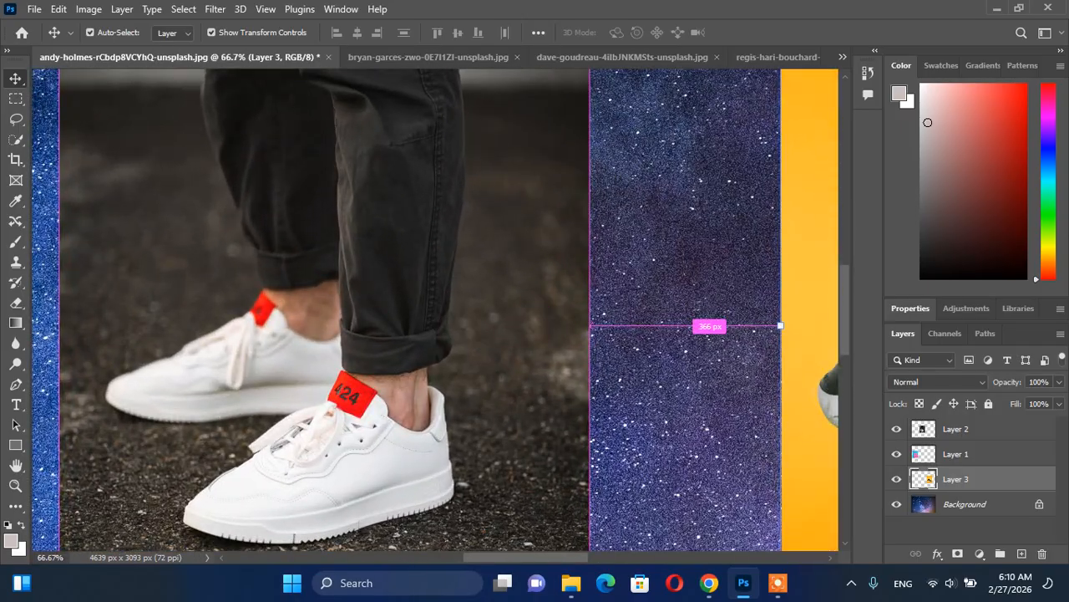
{"action": "left_click", "coordinate": [954, 504]}
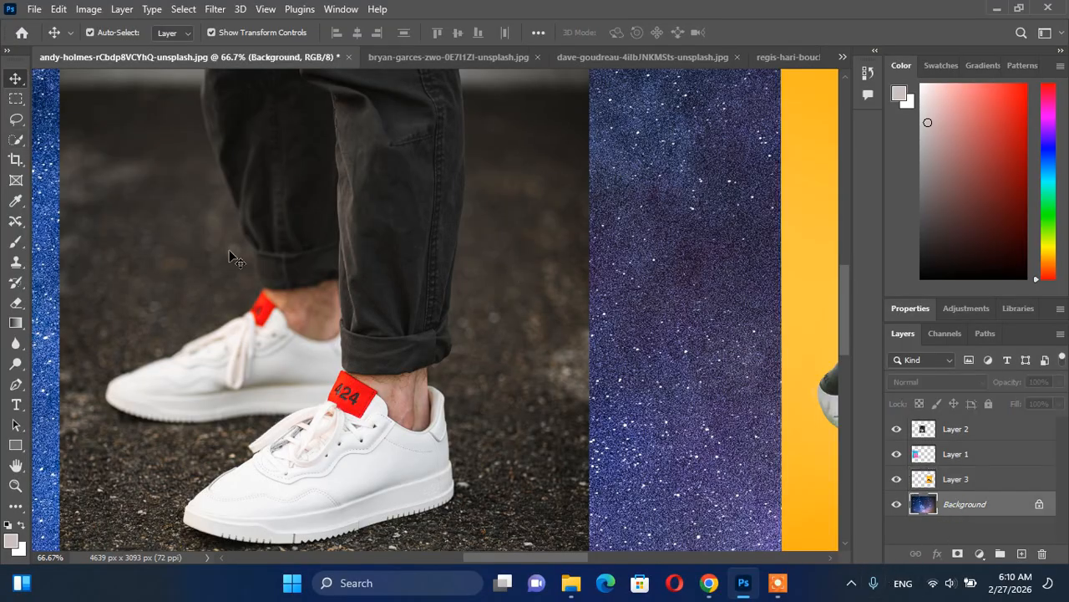
{"action": "key", "text": "space"}
{"action": "left_click_drag", "start_coordinate": [342, 279], "coordinate": [493, 348]}
{"action": "mouse_move", "coordinate": [226, 210]}
{"action": "left_mouse_down"}
{"action": "mouse_move", "coordinate": [577, 343]}
{"action": "mouse_move", "coordinate": [417, 254]}
{"action": "left_mouse_up"}
{"action": "left_click_drag", "start_coordinate": [205, 239], "coordinate": [430, 188]}
{"action": "left_click_drag", "start_coordinate": [265, 305], "coordinate": [134, 81]}
{"action": "left_click_drag", "start_coordinate": [343, 275], "coordinate": [336, 91]}
{"action": "left_click_drag", "start_coordinate": [282, 369], "coordinate": [199, 259]}
{"action": "left_click_drag", "start_coordinate": [485, 217], "coordinate": [259, 431]}
{"action": "left_click_drag", "start_coordinate": [349, 373], "coordinate": [506, 380]}
{"action": "left_click_drag", "start_coordinate": [710, 326], "coordinate": [448, 125]}
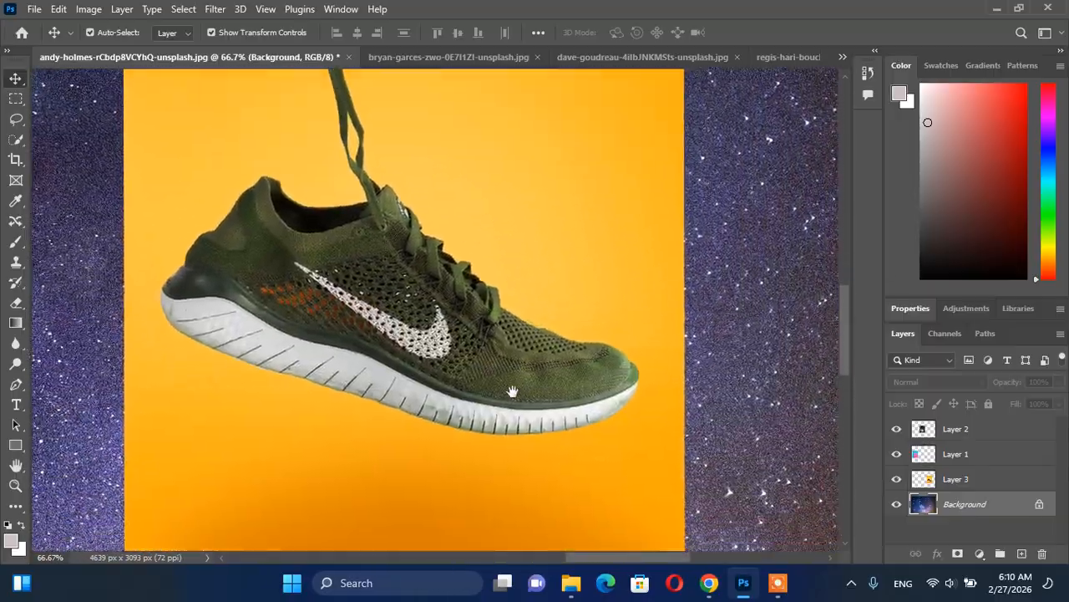
{"action": "left_click_drag", "start_coordinate": [510, 391], "coordinate": [351, 122]}
{"action": "left_click_drag", "start_coordinate": [420, 226], "coordinate": [572, 455]}
{"action": "left_click_drag", "start_coordinate": [323, 279], "coordinate": [355, 325]}
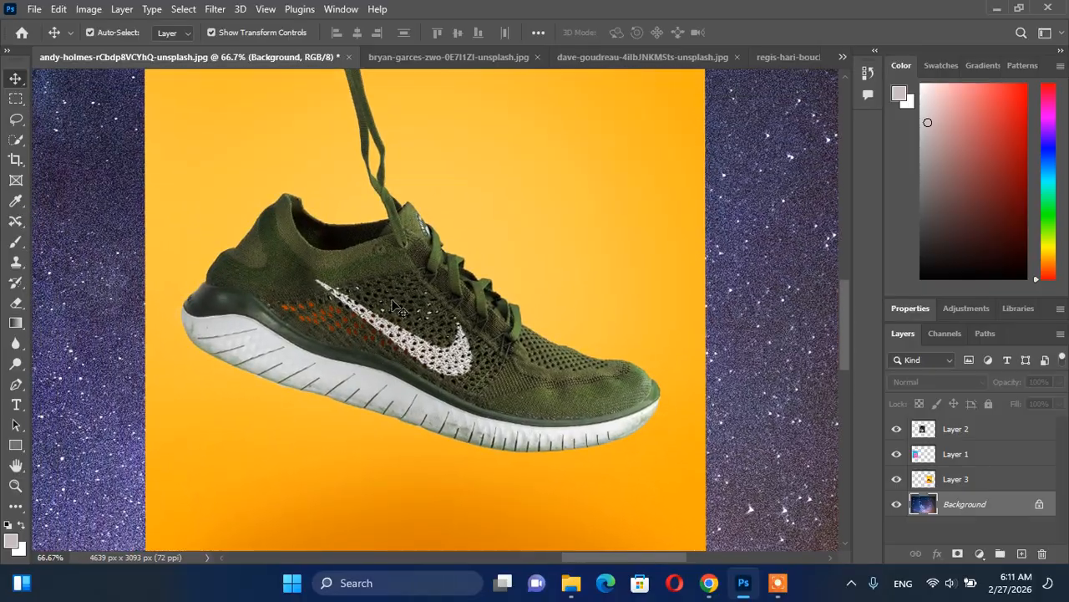
- Examine the full arrangement of the three photos on the galaxy canvas at reduced magnification
{"action": "scroll", "coordinate": [399, 310], "scroll_direction": "down", "scroll_amount": 3}
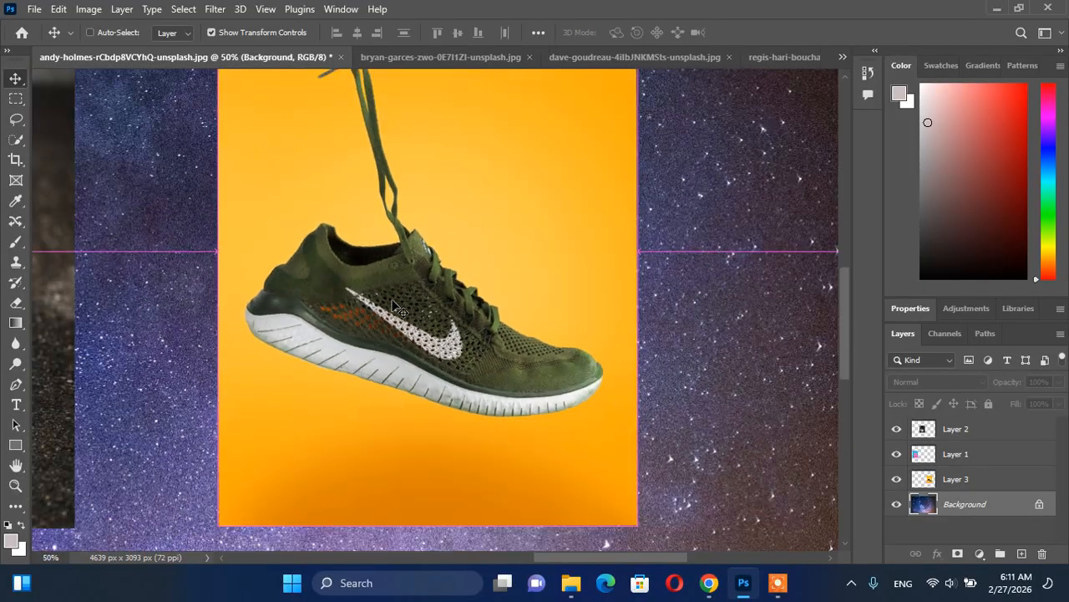
{"action": "scroll", "coordinate": [399, 309], "scroll_direction": "down", "scroll_amount": 1}
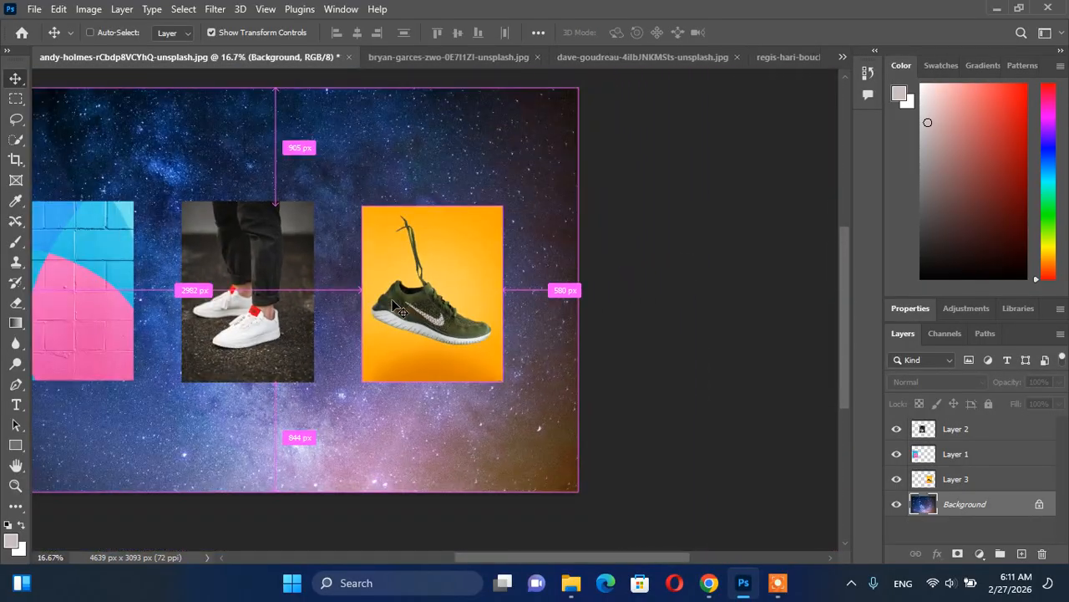
{"action": "scroll", "coordinate": [399, 310], "scroll_direction": "down", "scroll_amount": 1}
{"action": "scroll", "coordinate": [402, 312], "scroll_direction": "up", "scroll_amount": 1}
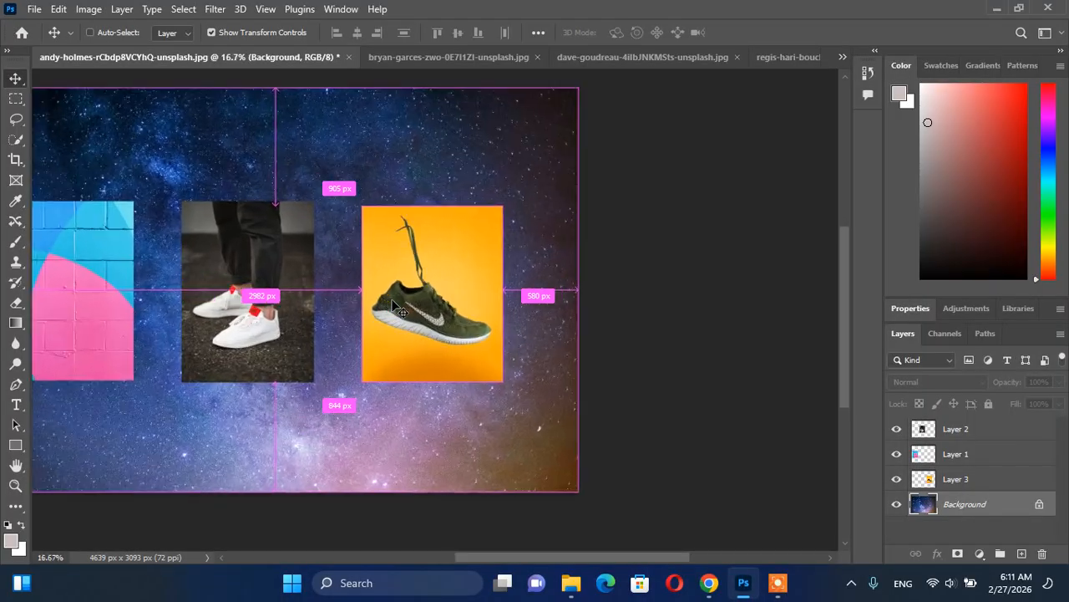
{"action": "scroll", "coordinate": [402, 312], "scroll_direction": "down", "scroll_amount": 1}
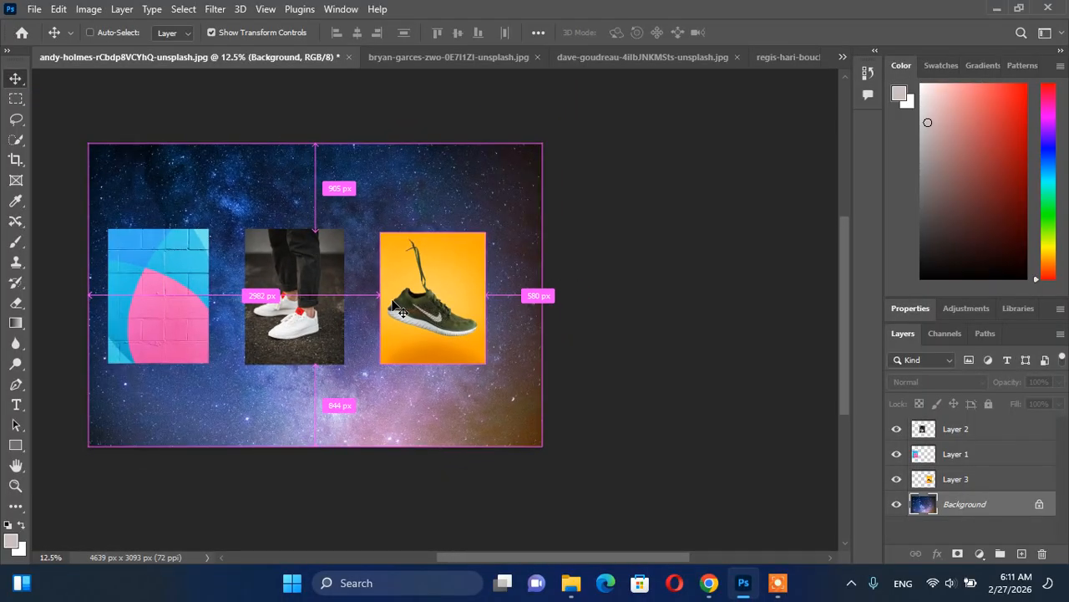
{"action": "scroll", "coordinate": [402, 312], "scroll_direction": "up", "scroll_amount": 1}
{"action": "scroll", "coordinate": [402, 312], "scroll_direction": "down", "scroll_amount": 1}
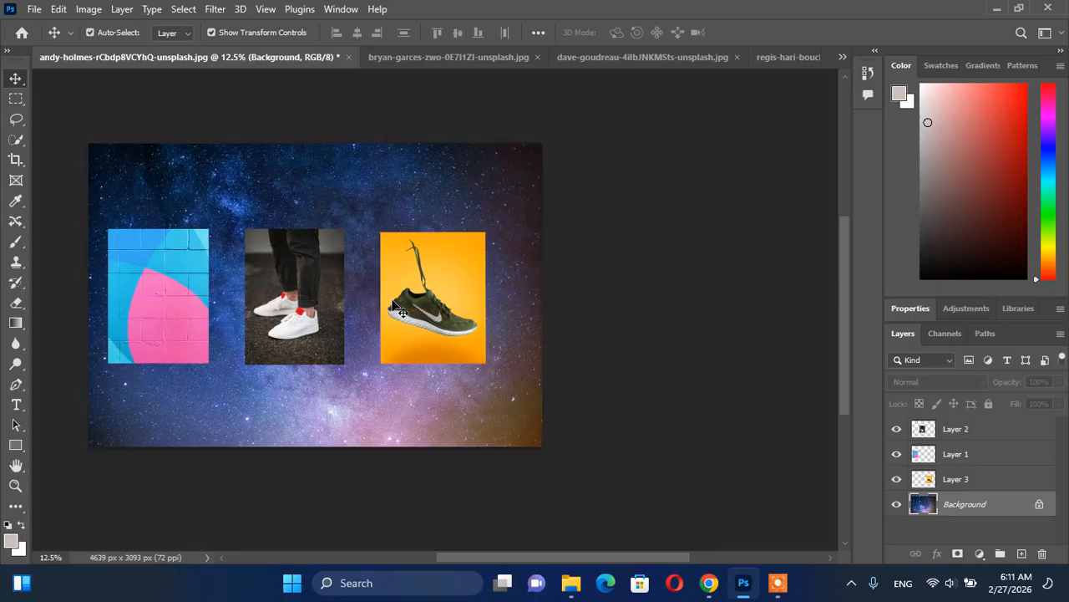
{"action": "scroll", "coordinate": [93, 307], "scroll_direction": "up", "scroll_amount": 3}
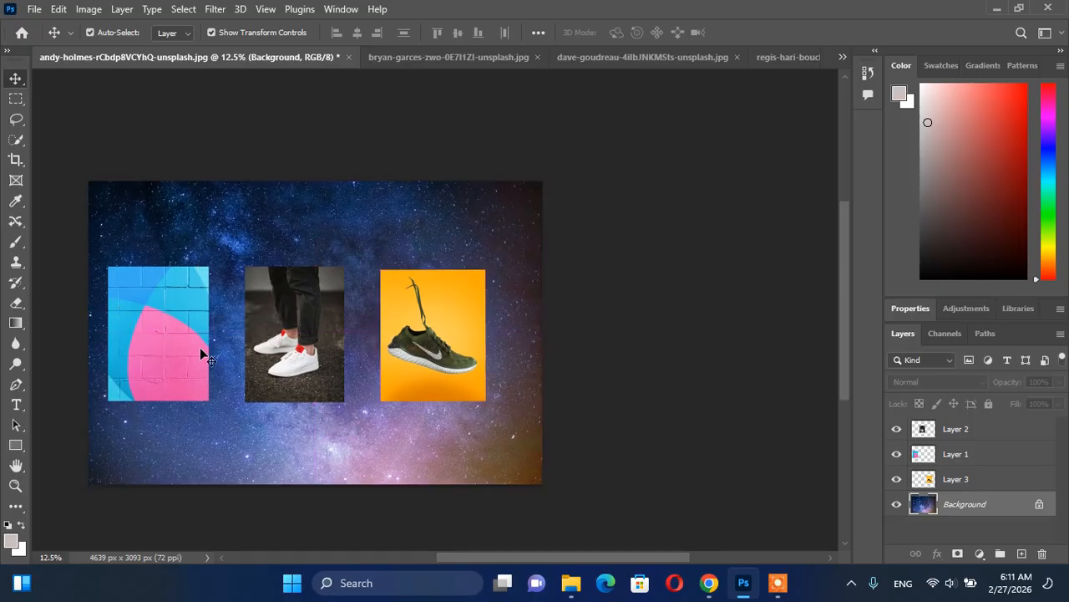
{"action": "scroll", "coordinate": [258, 361], "scroll_direction": "down", "scroll_amount": 2}
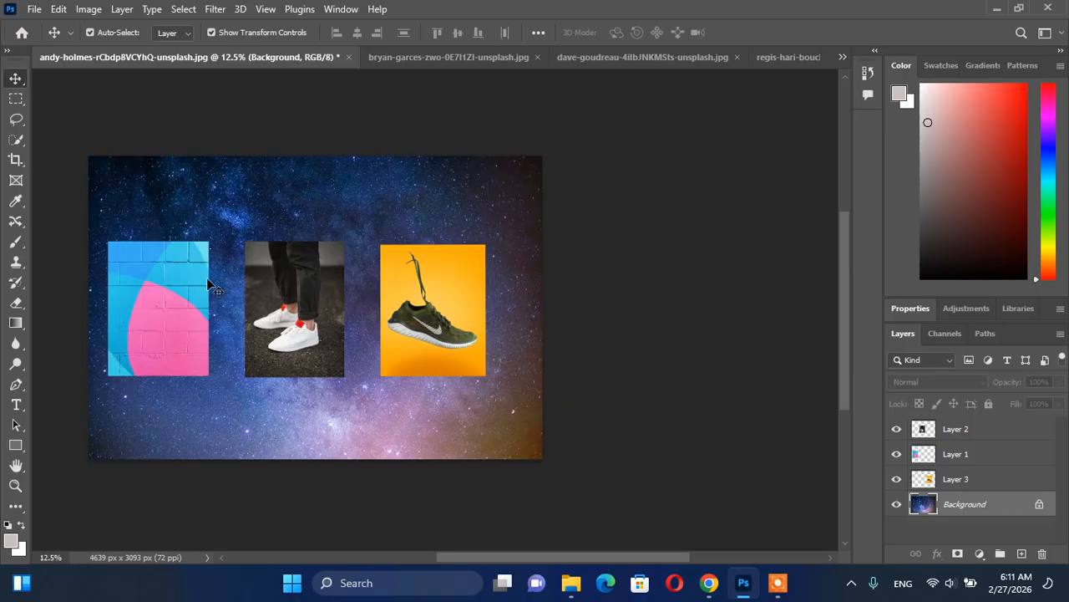